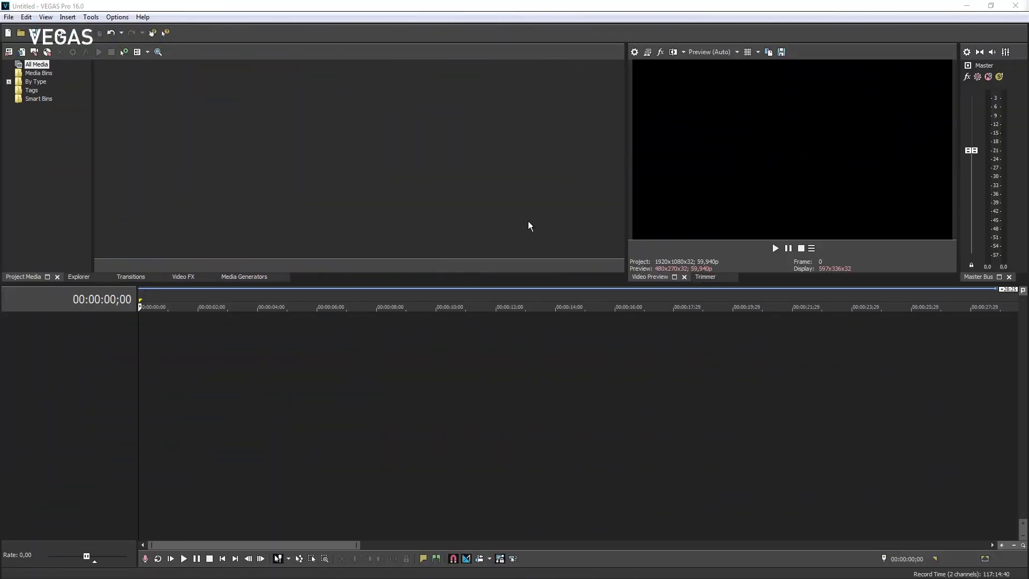
# - Apply the Default Layout from View > Window Layouts to the empty 1920x1080 project
pyautogui.click(49, 18)
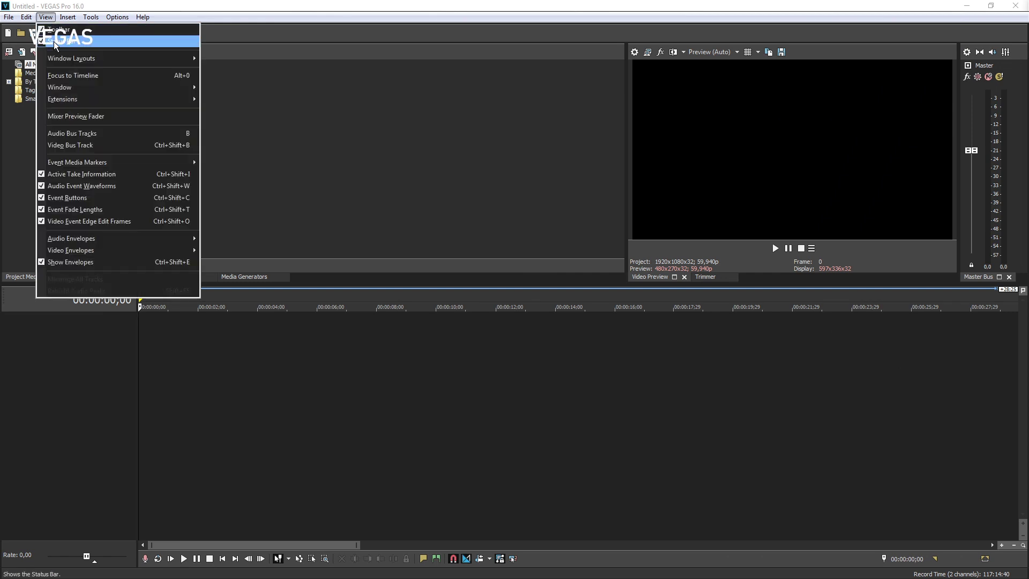
pyautogui.moveTo(61, 57)
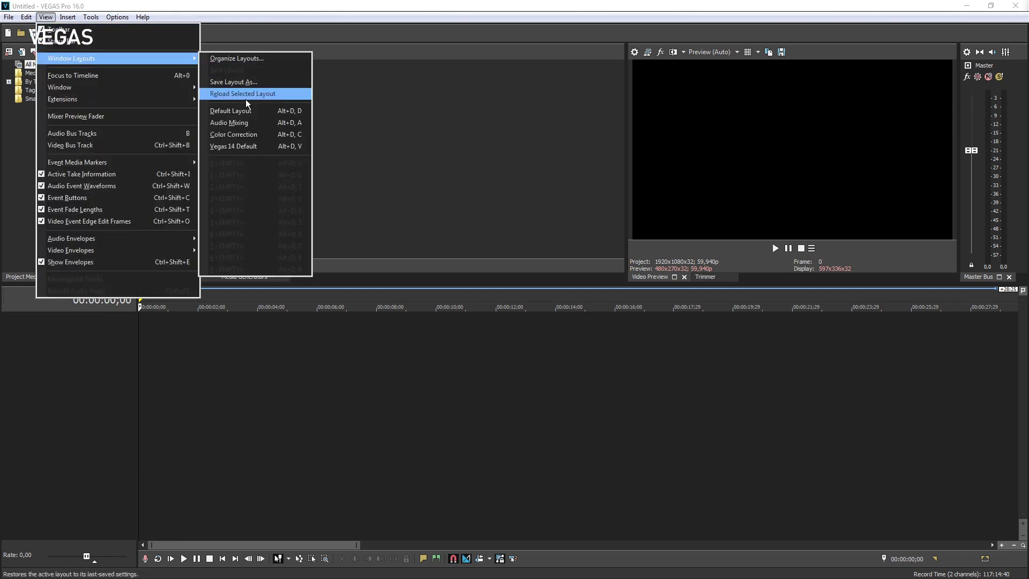
pyautogui.click(253, 110)
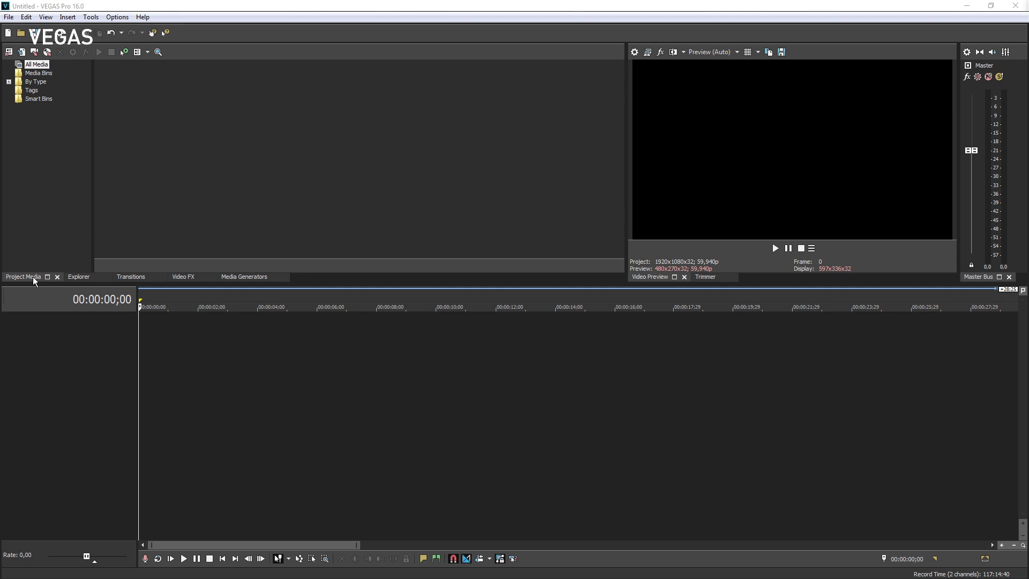
# - Move the lower-left dock through Media Generators and Video FX to Transitions, showing the 3D Blinds presets
pyautogui.moveTo(88, 278)
pyautogui.moveTo(267, 279)
pyautogui.click(247, 279)
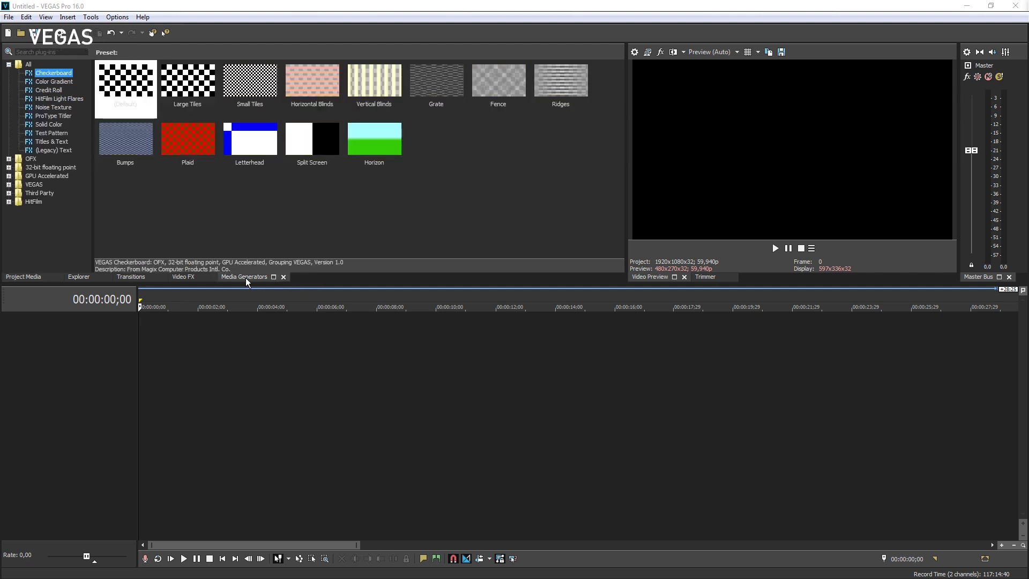
pyautogui.click(185, 278)
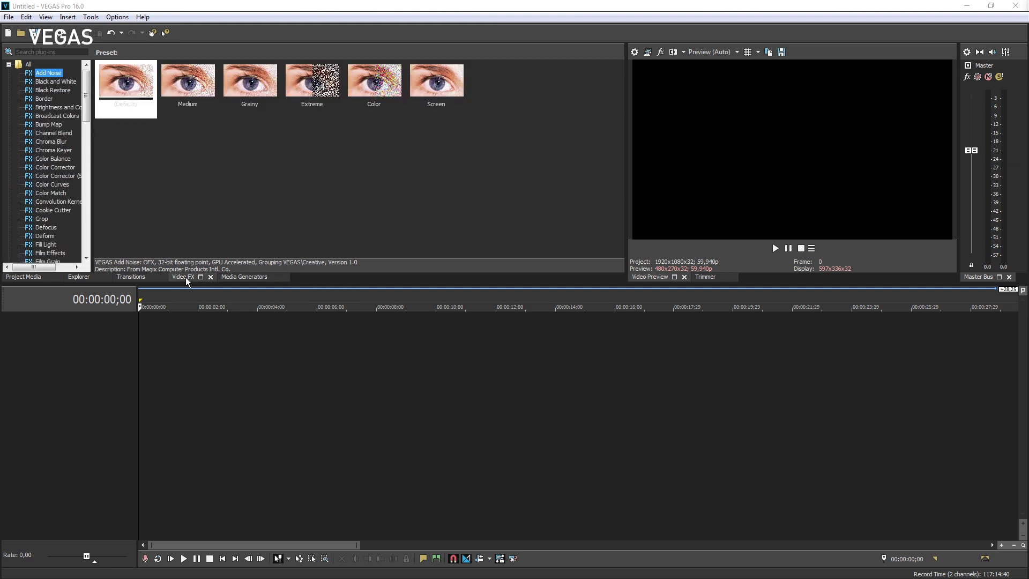
pyautogui.click(130, 276)
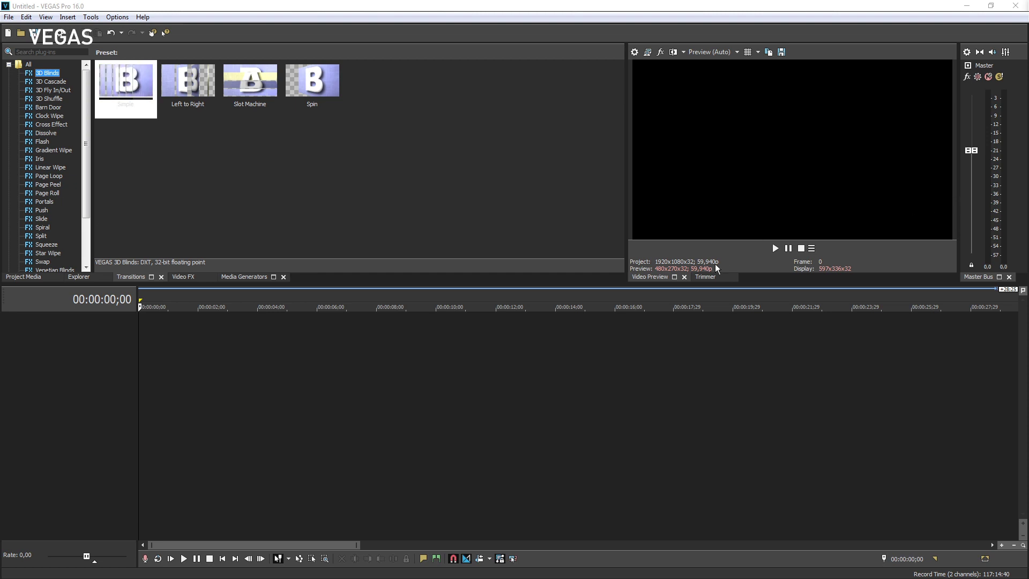
# - Switch the preview area to the Trimmer and then back to Video Preview
pyautogui.click(706, 276)
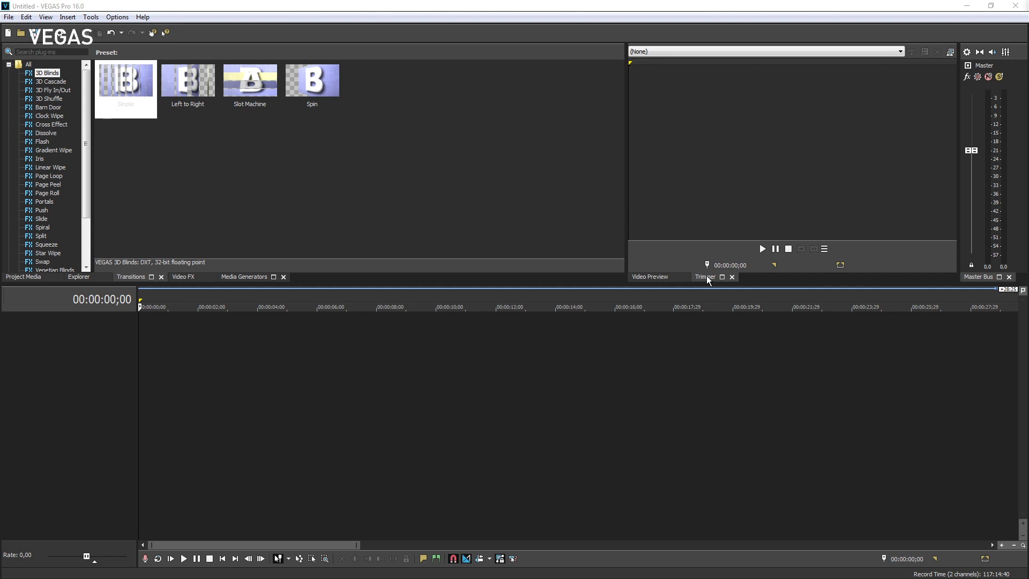
pyautogui.click(654, 276)
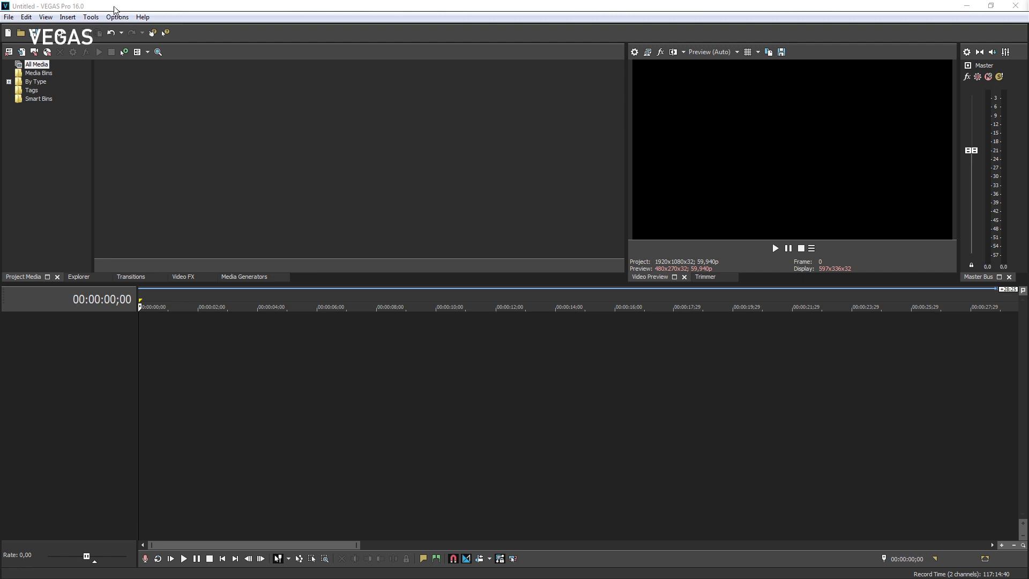
pyautogui.click(9, 18)
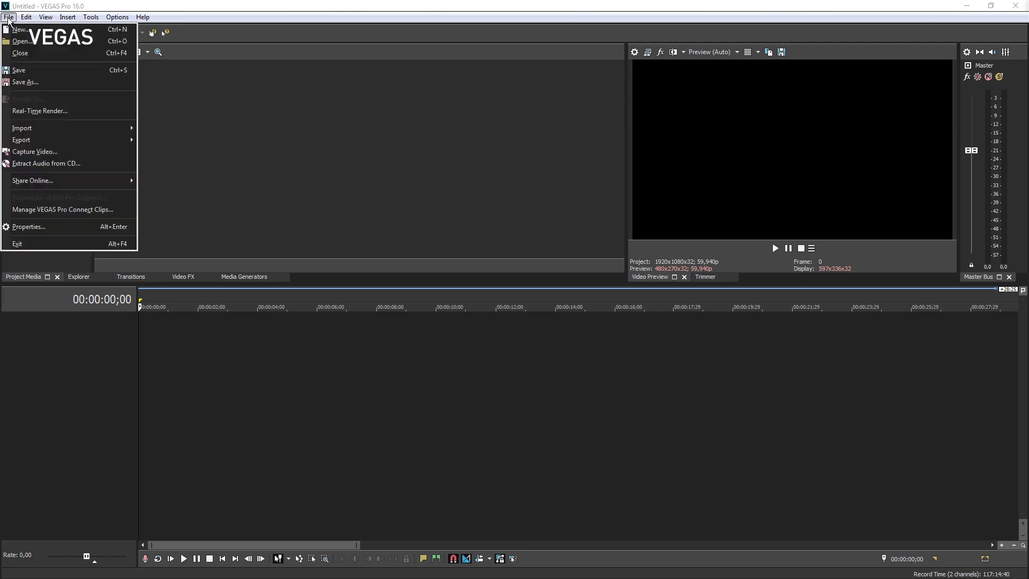
pyautogui.click(21, 18)
pyautogui.click(24, 18)
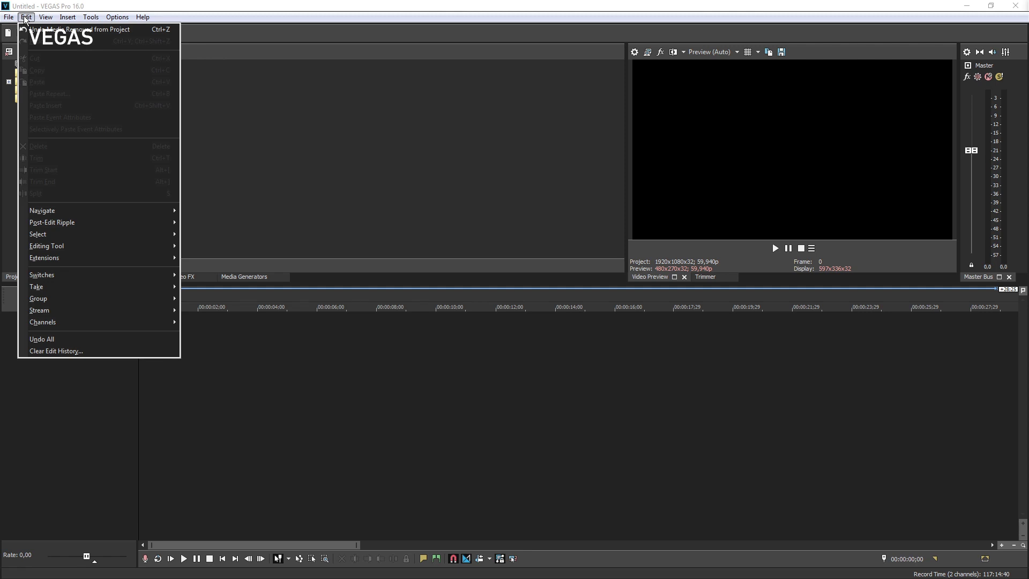
pyautogui.moveTo(47, 19)
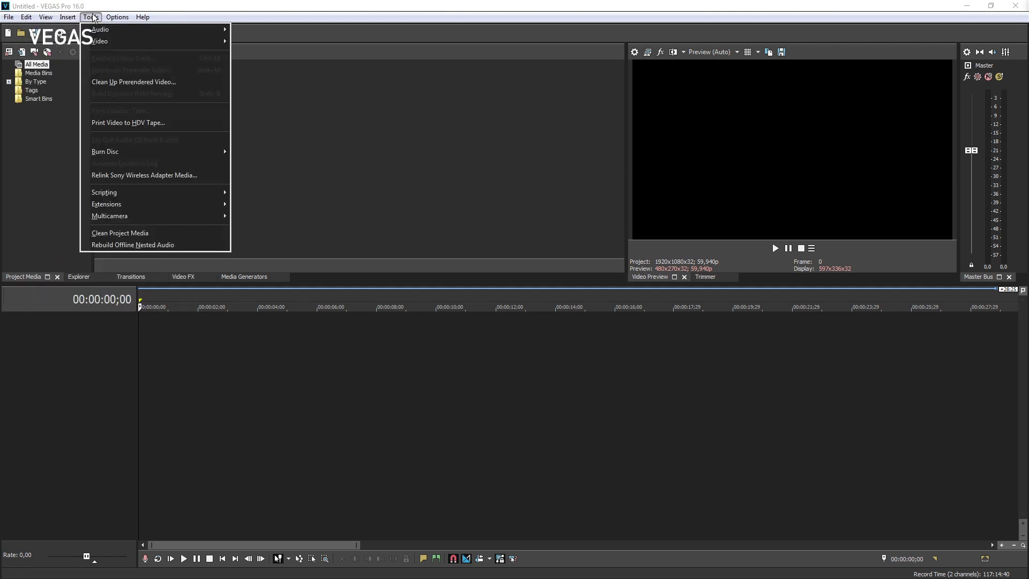
pyautogui.moveTo(116, 18)
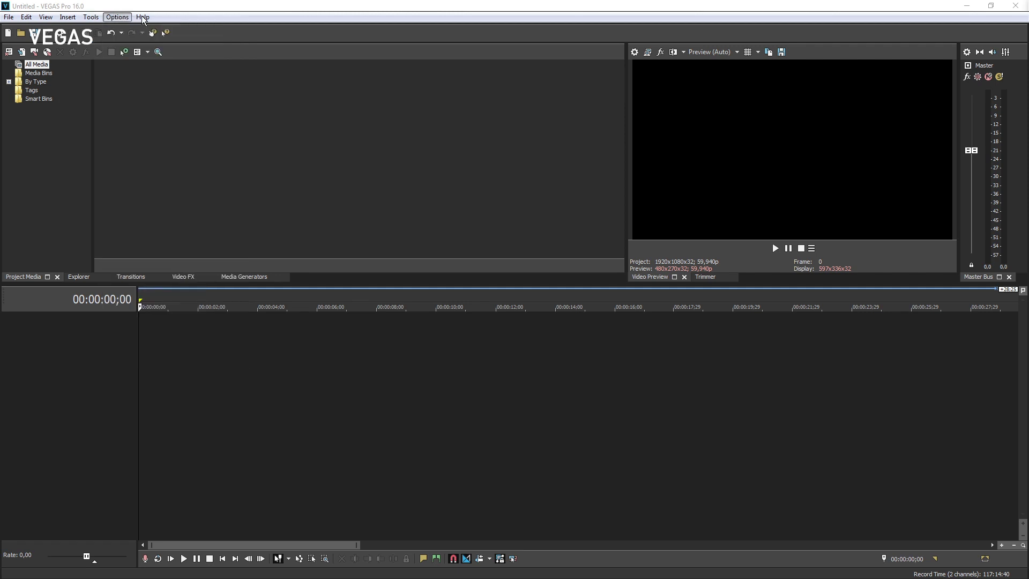
pyautogui.moveTo(147, 19)
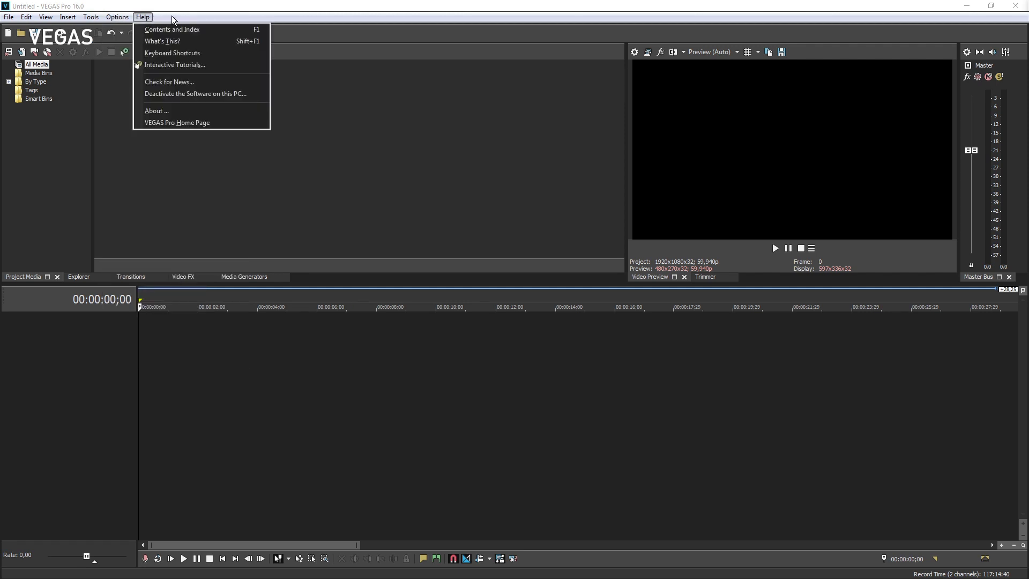
pyautogui.click(170, 18)
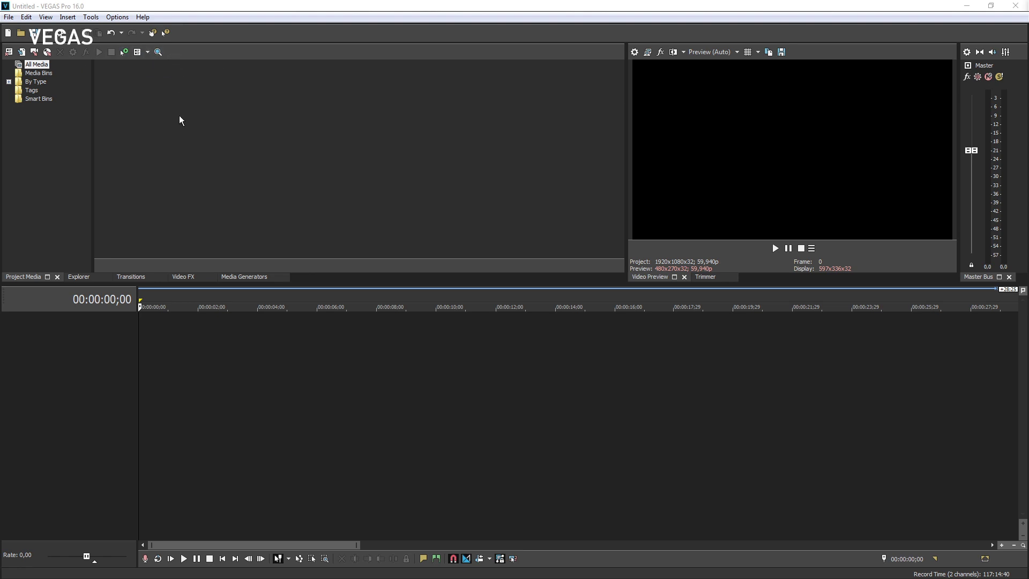
# - View Transitions, return to Project Media with Alt+1, and show the Trimmer in the preview area
pyautogui.click(139, 278)
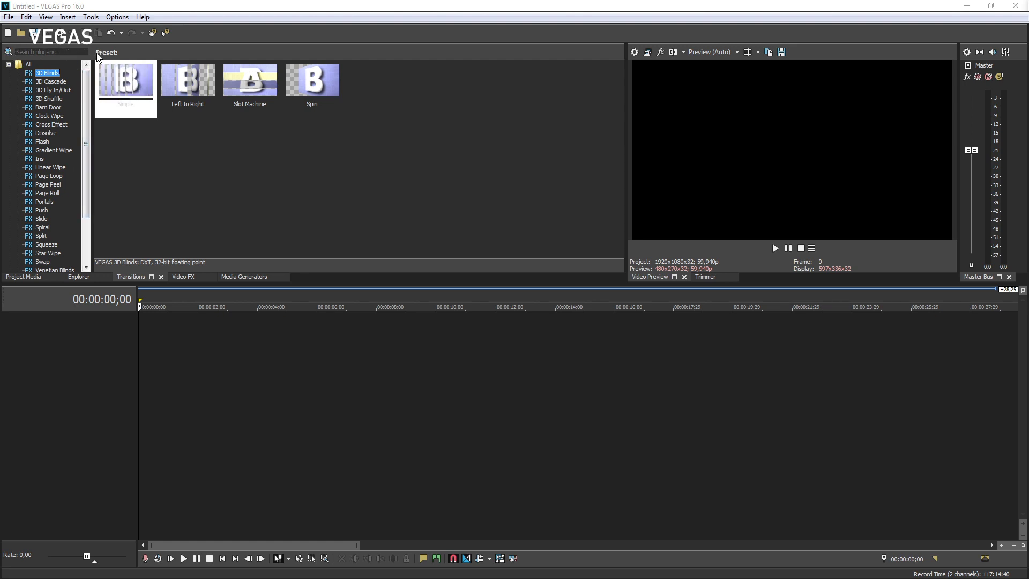
pyautogui.hotkey('alt', '1')
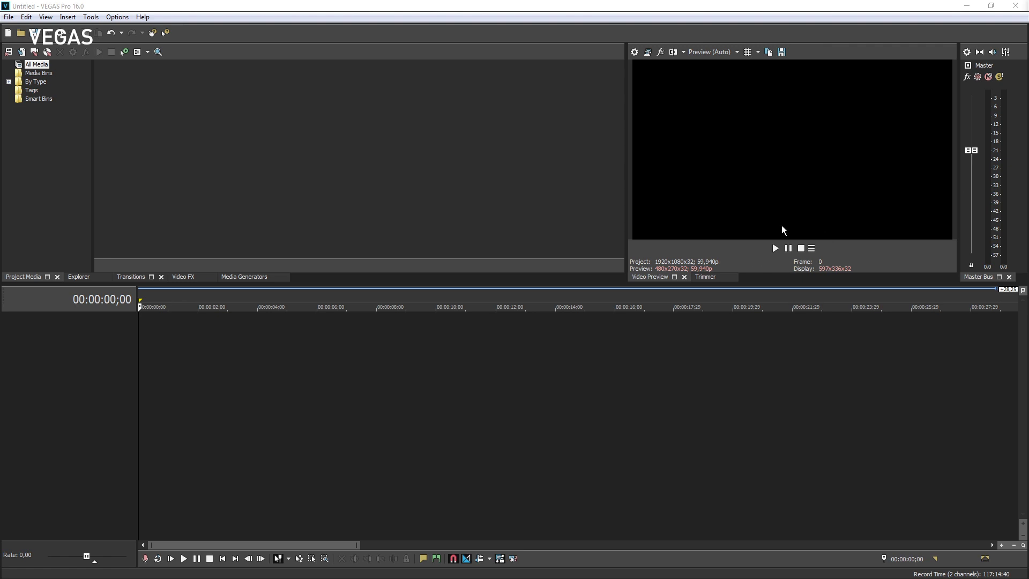
pyautogui.click(713, 276)
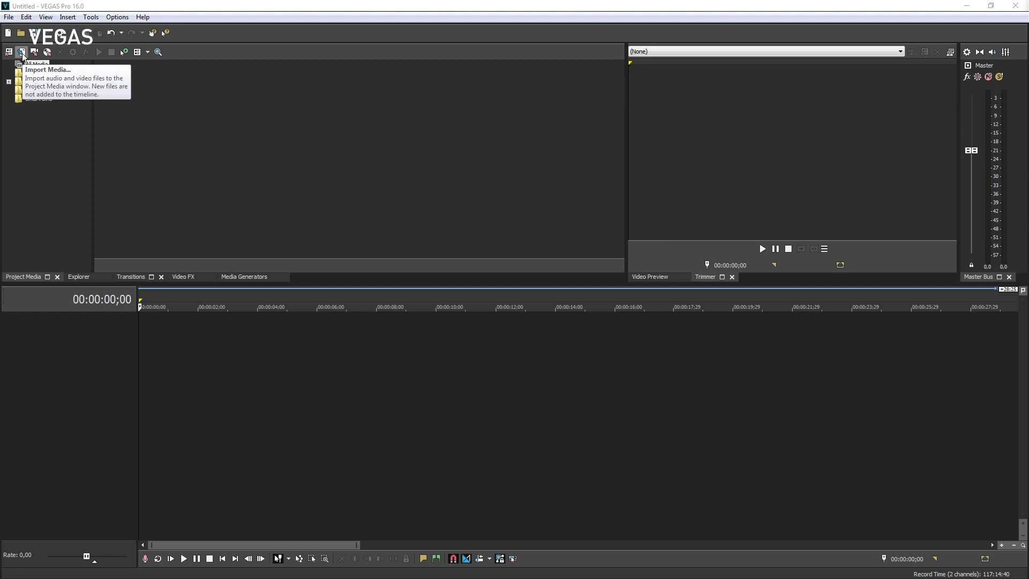
# - Import Drone raw.mp4 from VEGAS Pro Tutorials > MEDIA > VIDEO into Project Media
pyautogui.click(22, 52)
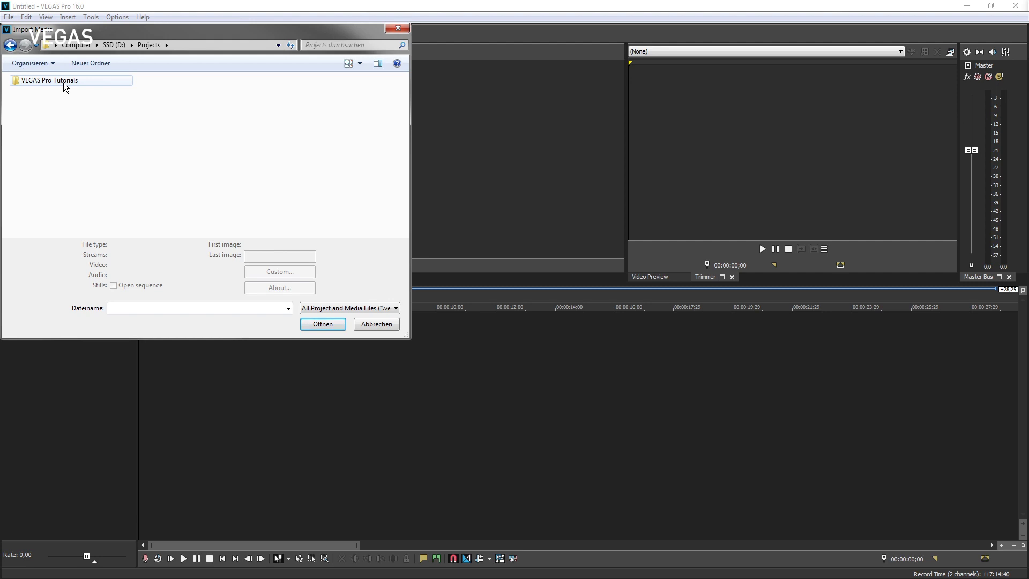
pyautogui.doubleClick(63, 82)
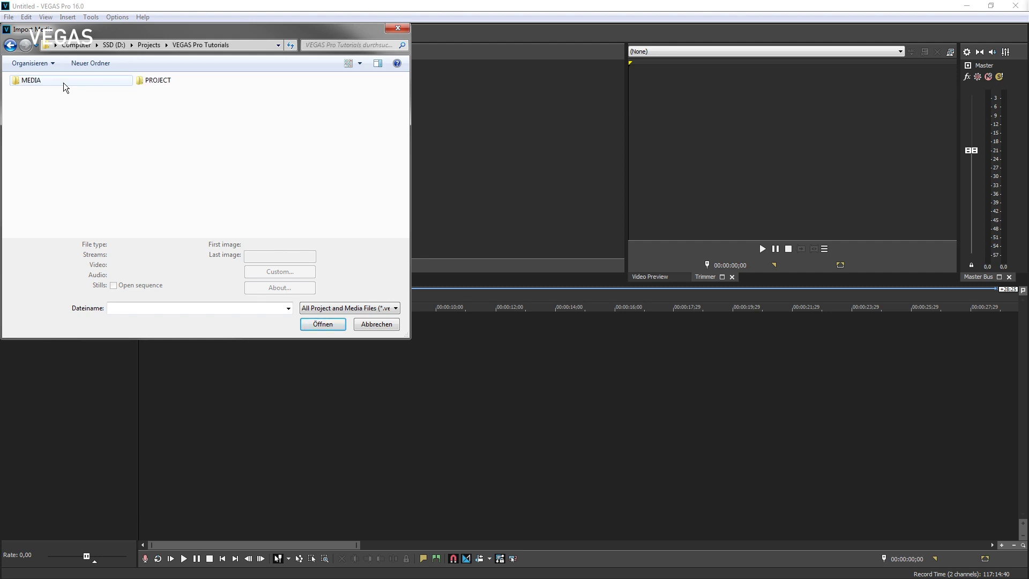
pyautogui.doubleClick(63, 82)
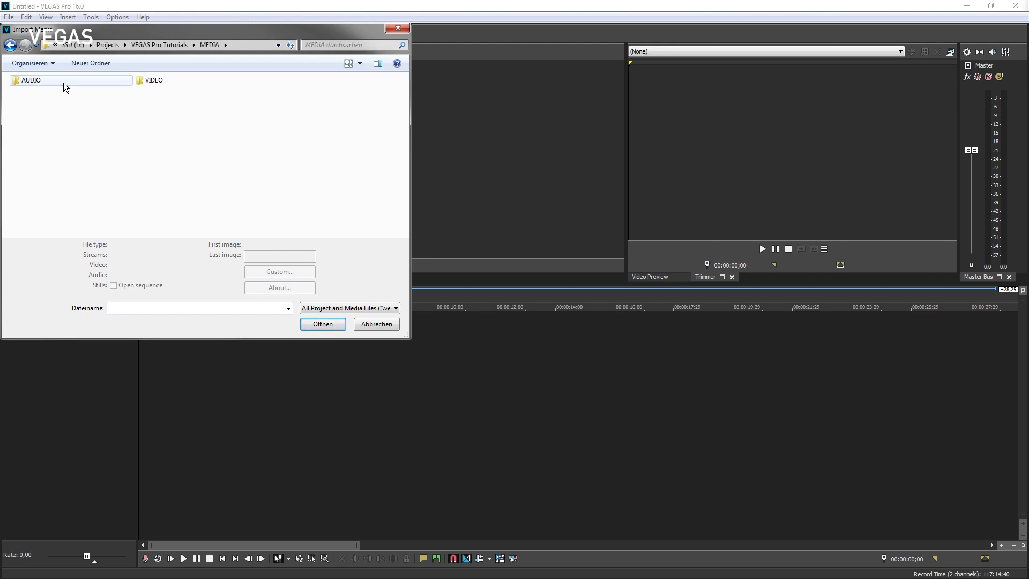
pyautogui.doubleClick(154, 81)
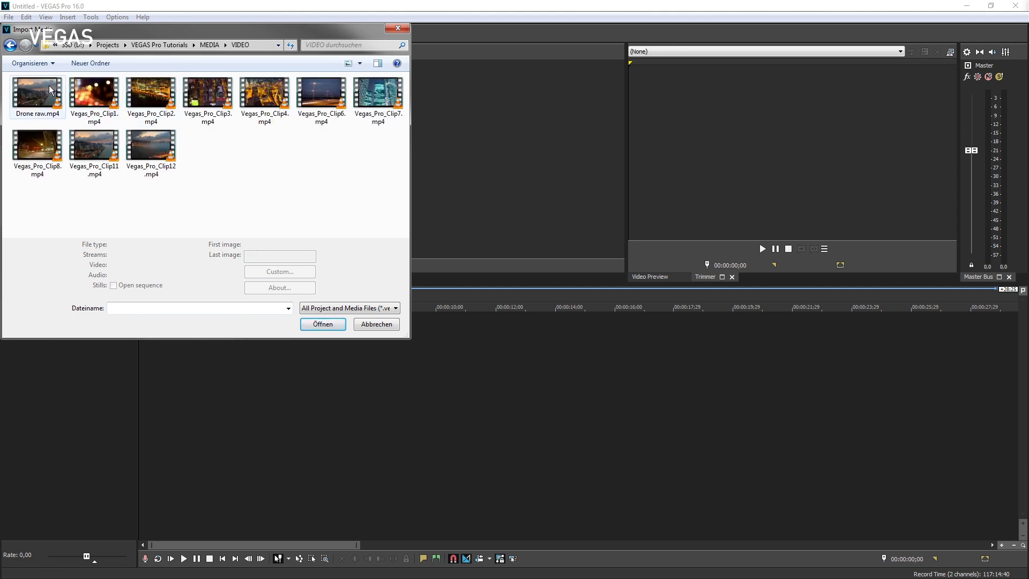
pyautogui.click(47, 85)
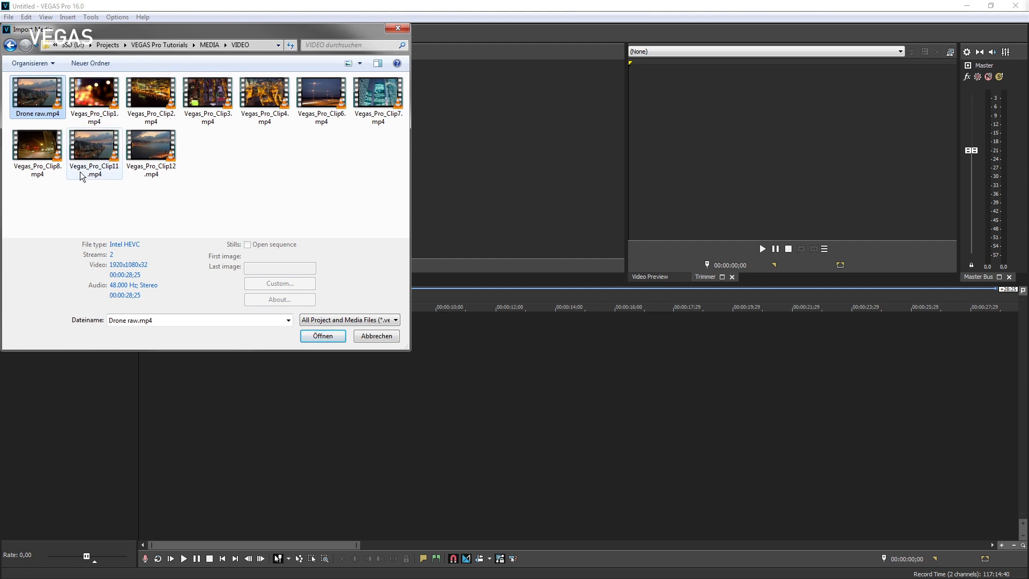
pyautogui.click(323, 336)
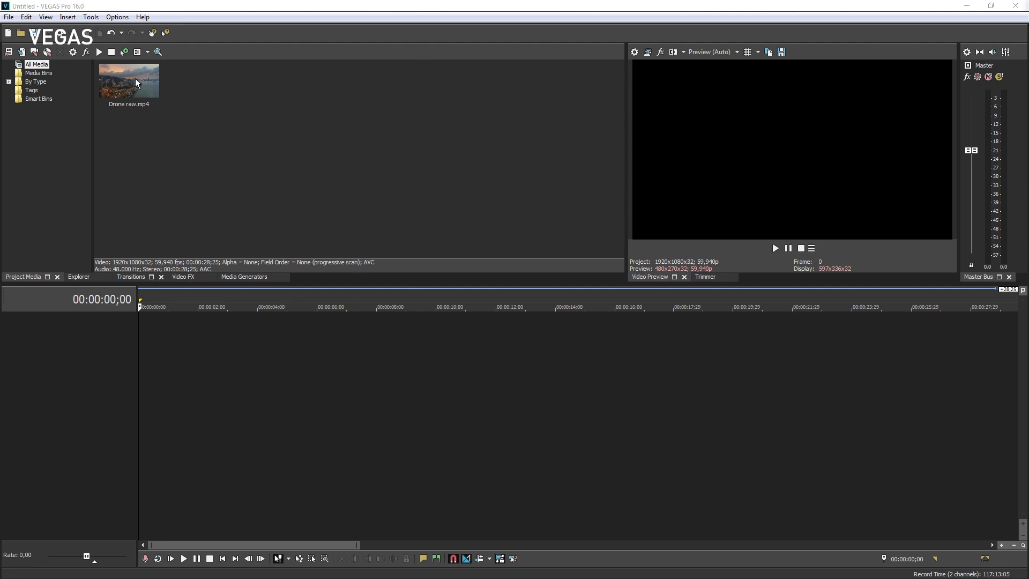
# - Drag Drone raw.mp4 onto the timeline and select its new video and audio tracks
pyautogui.moveTo(130, 77); pyautogui.dragTo(144, 326)
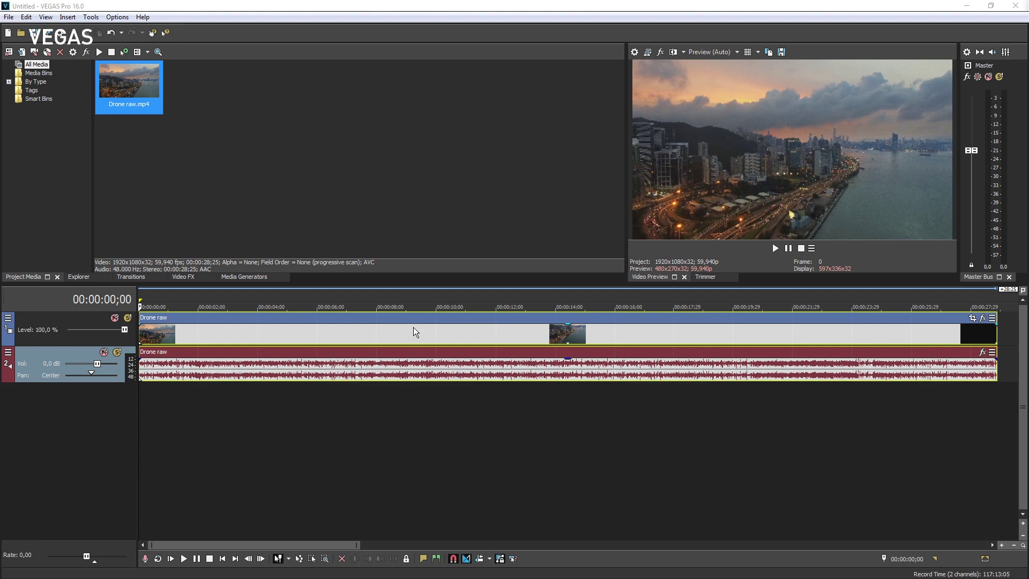
pyautogui.click(42, 319)
pyautogui.click(36, 369)
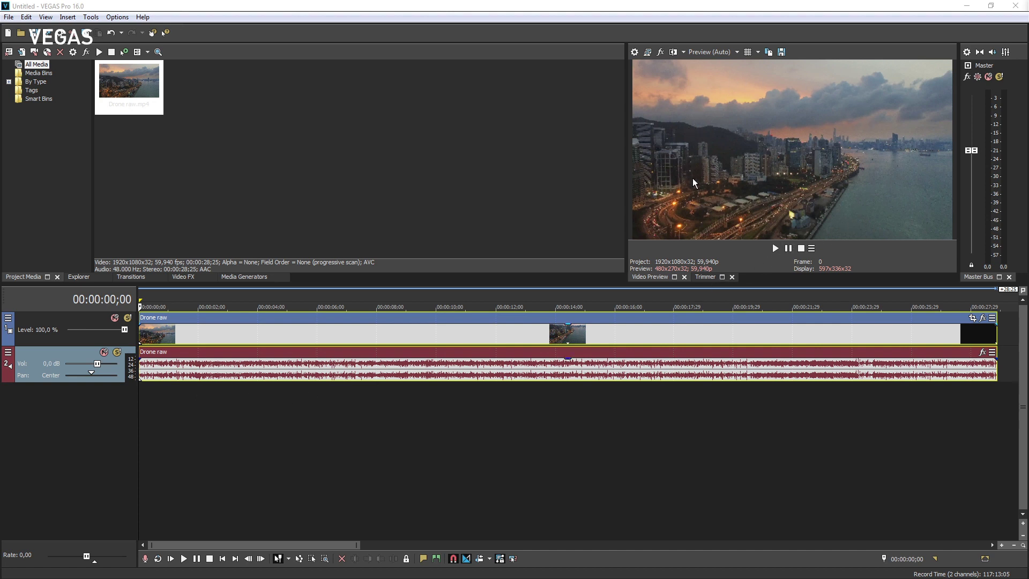
pyautogui.click(775, 248)
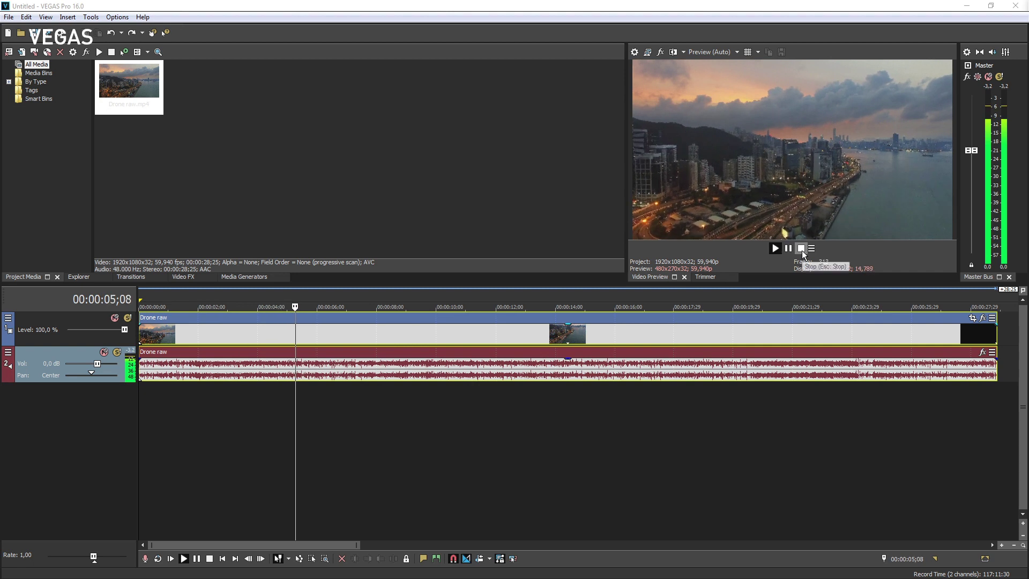
pyautogui.click(802, 249)
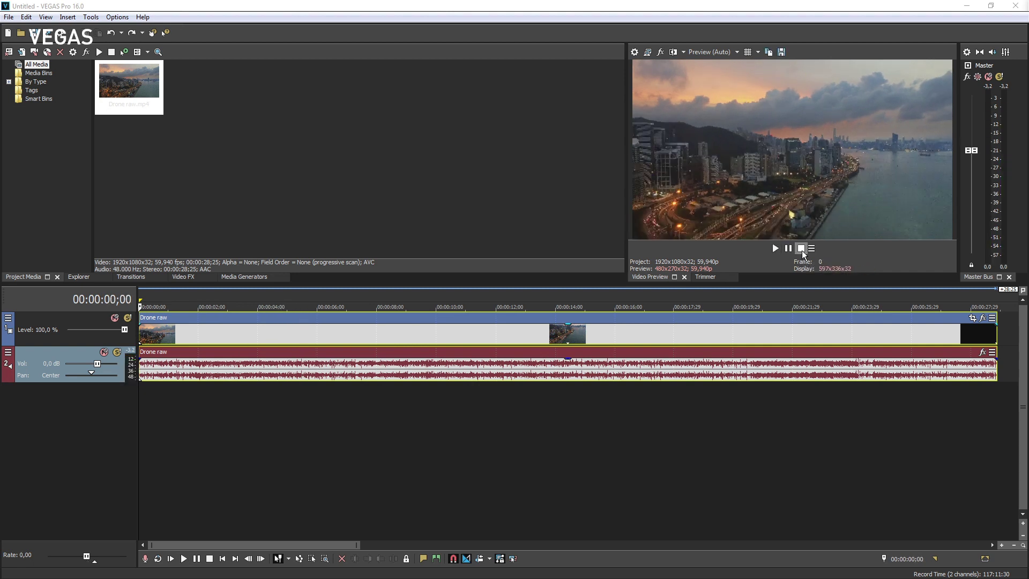
pyautogui.click(774, 250)
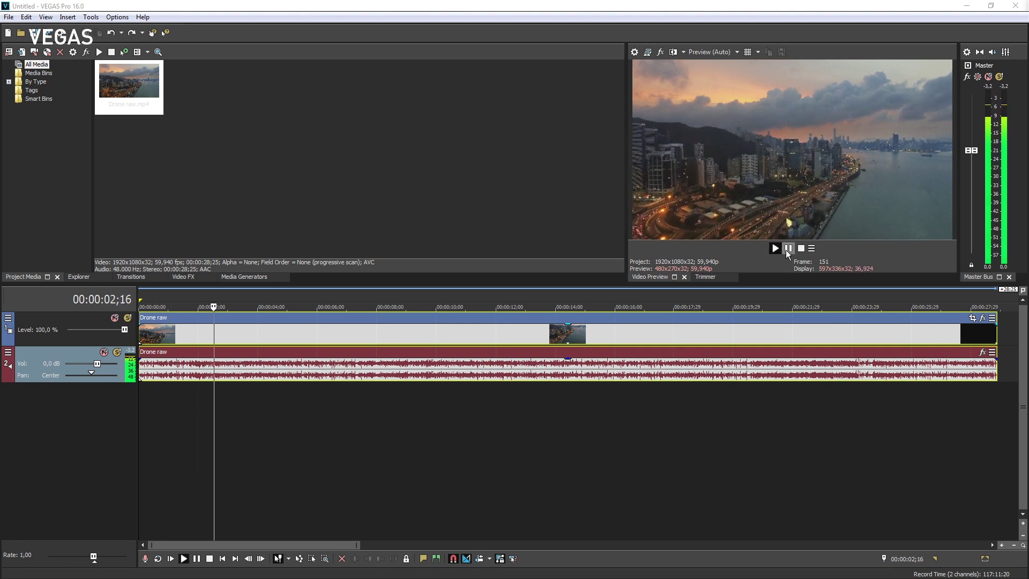
pyautogui.click(789, 249)
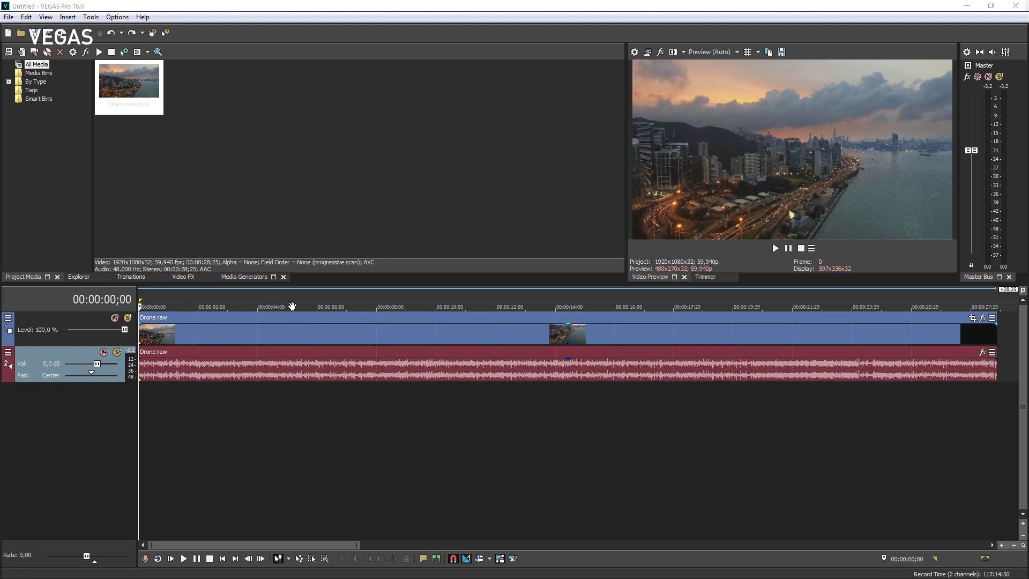
# - Set the time ruler format to SMPTE Drop (29.97 fps, Video)
pyautogui.rightClick(345, 308)
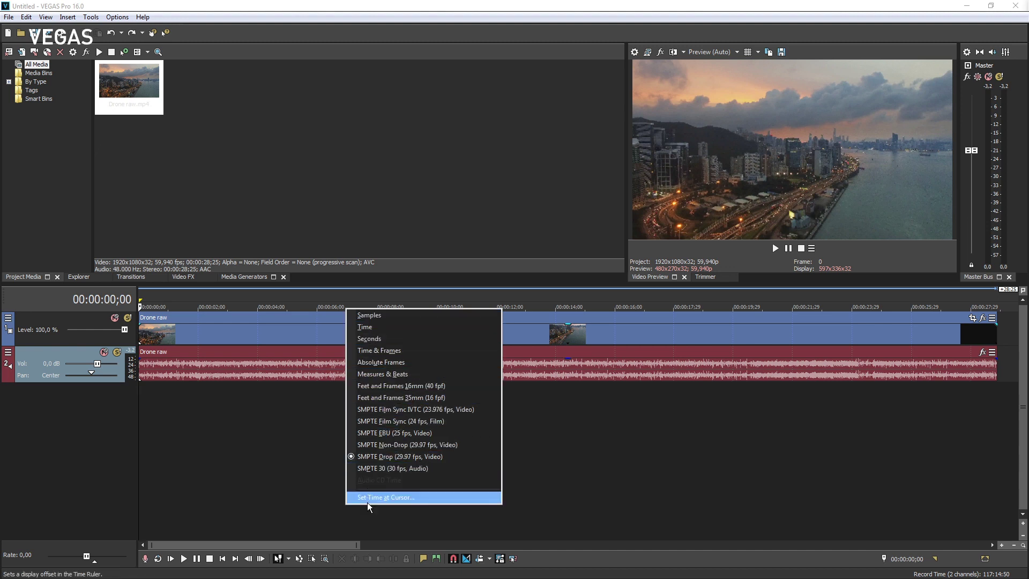
pyautogui.click(369, 457)
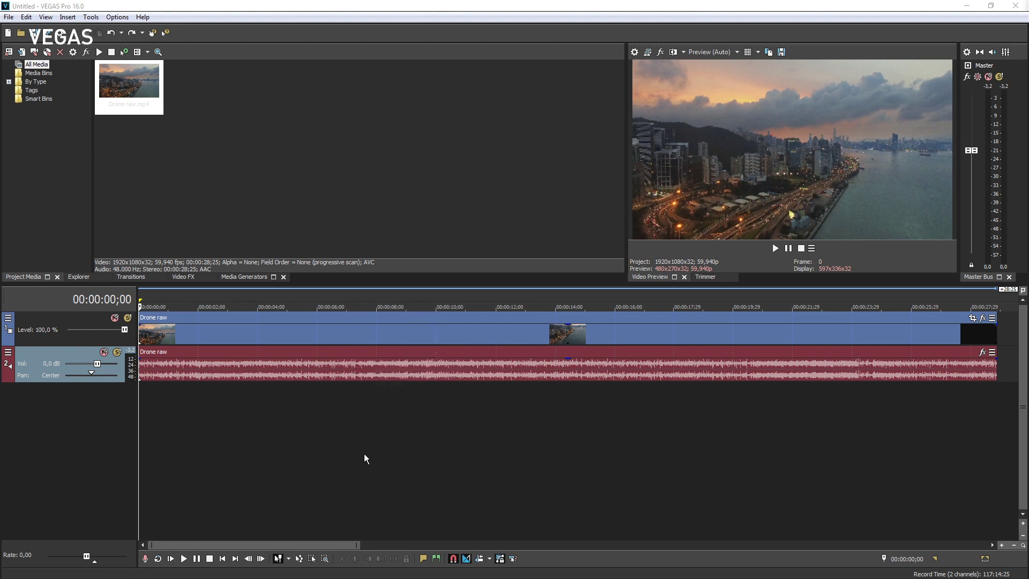
# - Add a 'Start' marker at 00:00:02;20 and an 'add logo' marker at 00:00:04;22
pyautogui.click(218, 297)
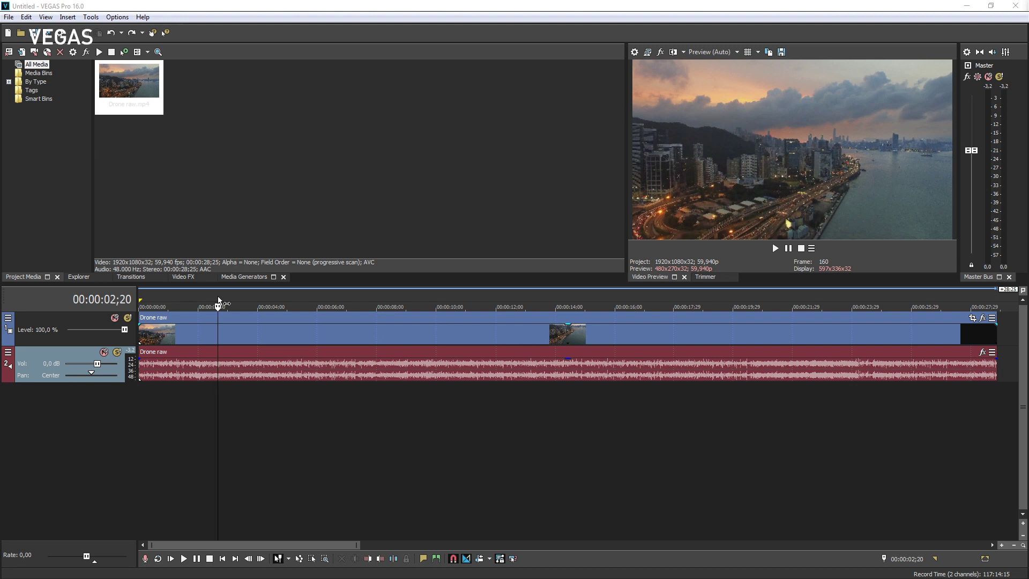
pyautogui.press('m')
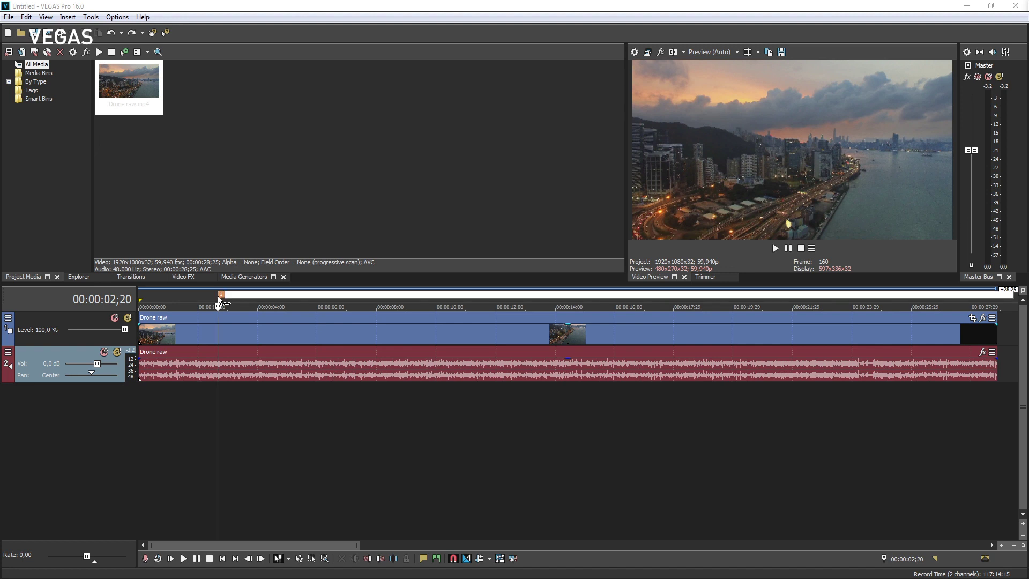
pyautogui.write('Start')
pyautogui.press('Return')
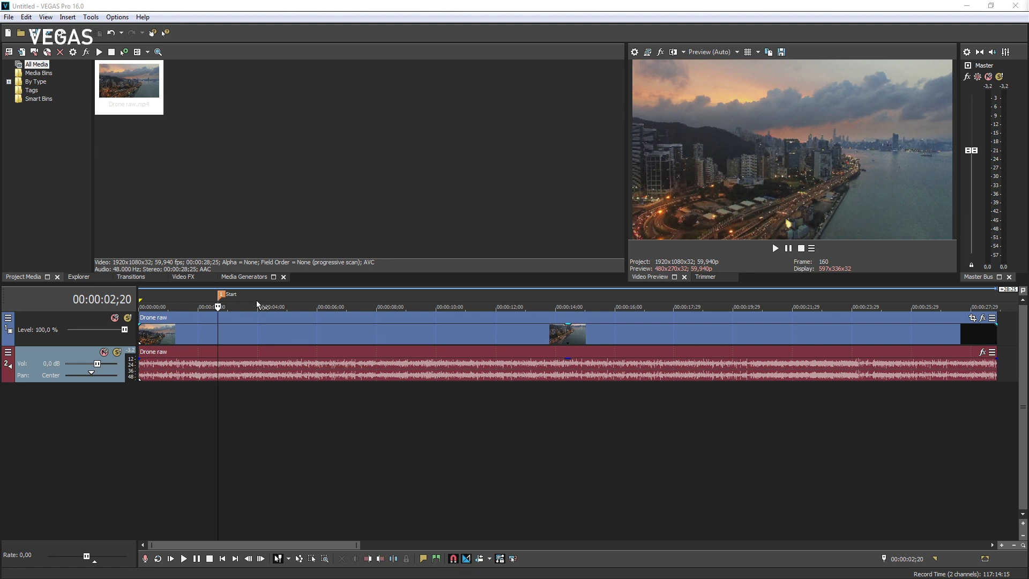
pyautogui.click(280, 300)
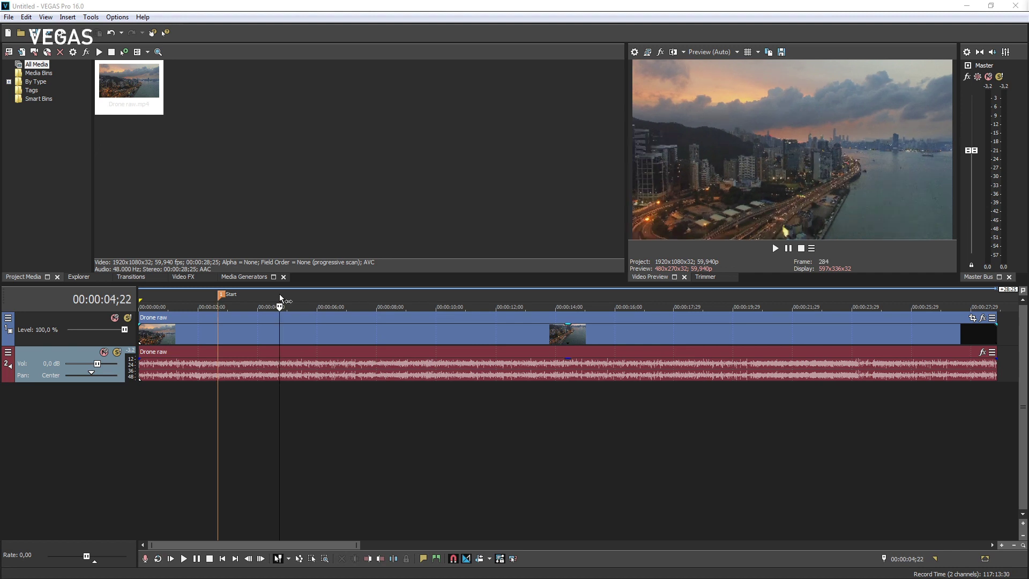
pyautogui.press('m')
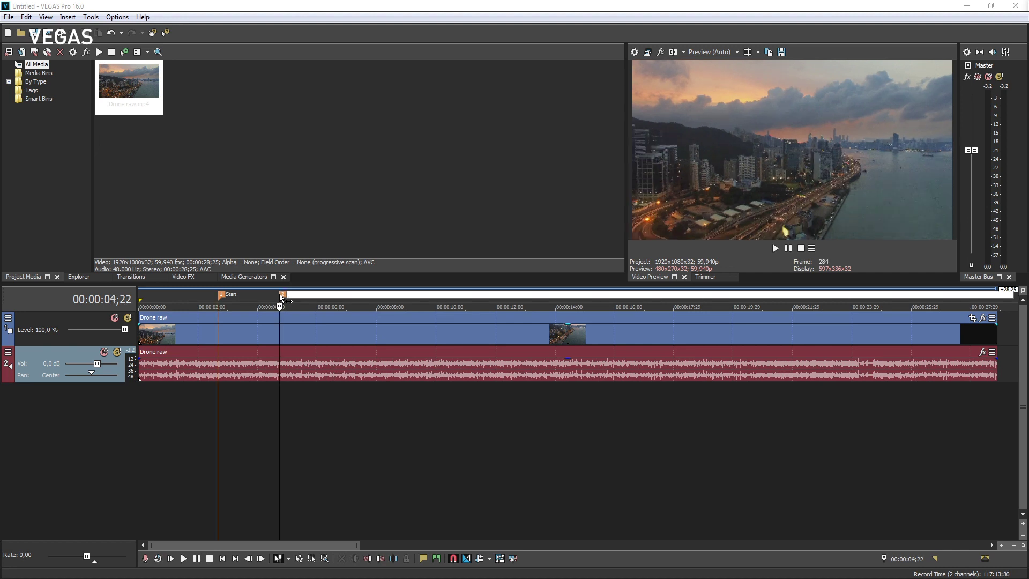
pyautogui.write('add logo')
pyautogui.press('Return')
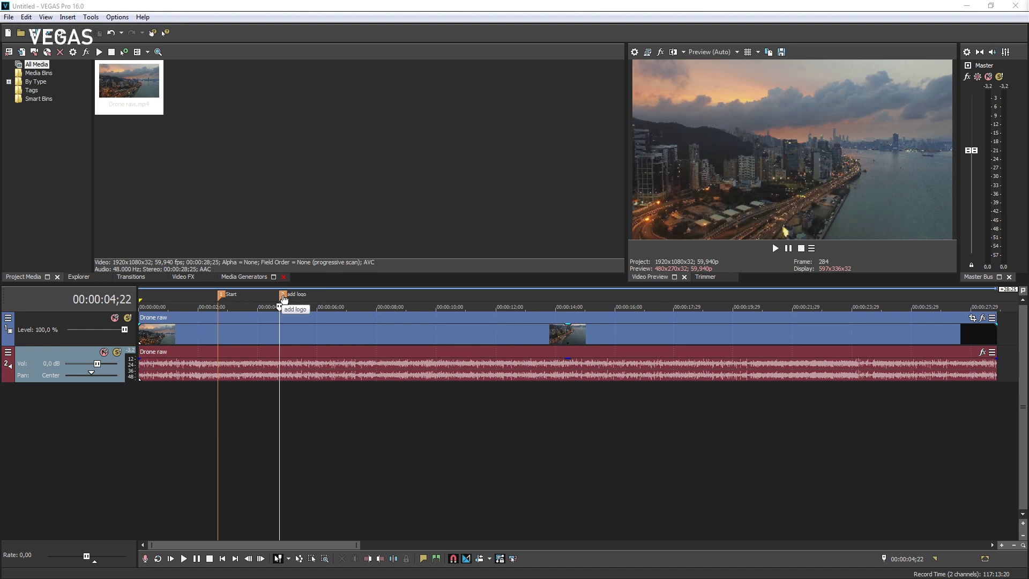
# - Jump between the markers, then turn a selection spanning about 8–19 seconds into the 'add lower third' region
pyautogui.hotkey('ctrl', 'Left')
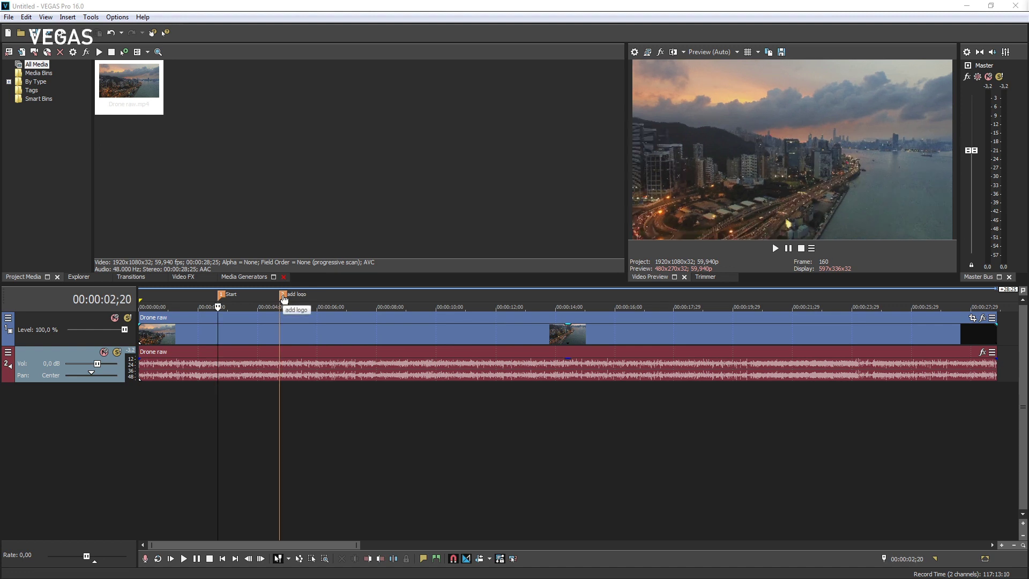
pyautogui.hotkey('ctrl', 'Right')
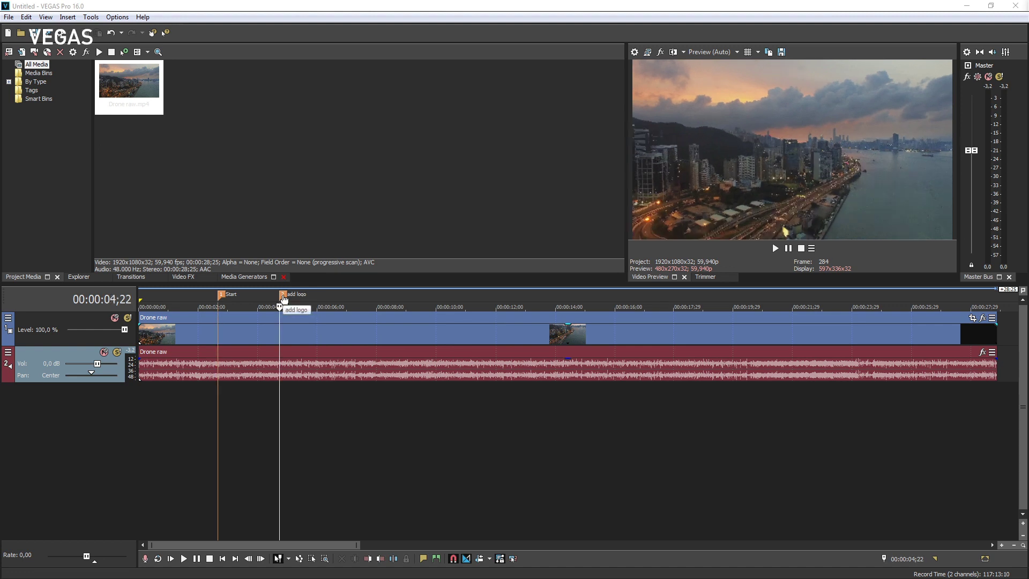
pyautogui.hotkey('ctrl', 'Left')
pyautogui.hotkey('ctrl', 'Right')
pyautogui.moveTo(179, 293); pyautogui.dragTo(560, 298)
pyautogui.press('r')
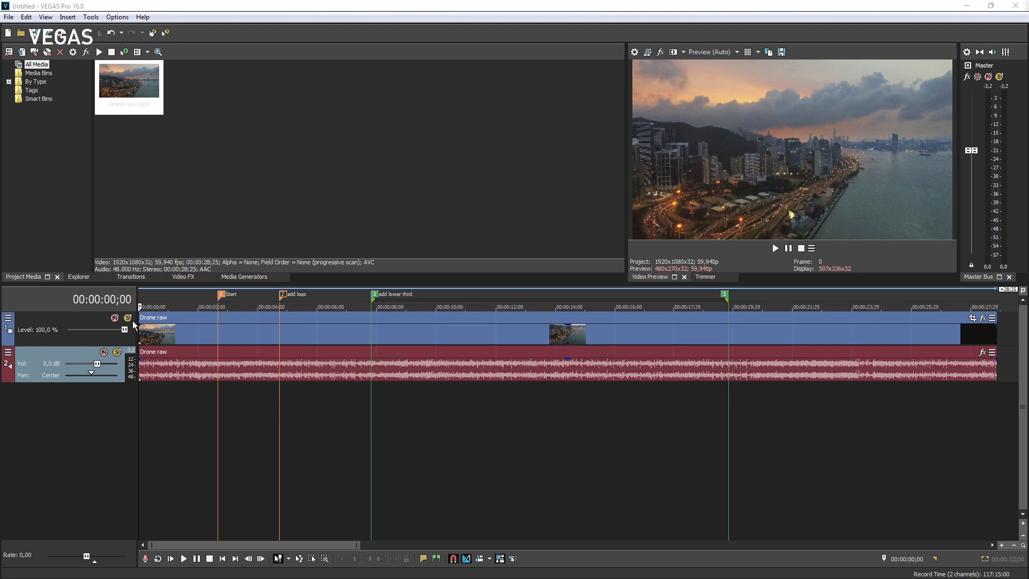
# - Enter 220 in the time display to jump to 00:00:02;20, then select the whole add lower third region
pyautogui.click(112, 307)
pyautogui.write('220')
pyautogui.press('Return')
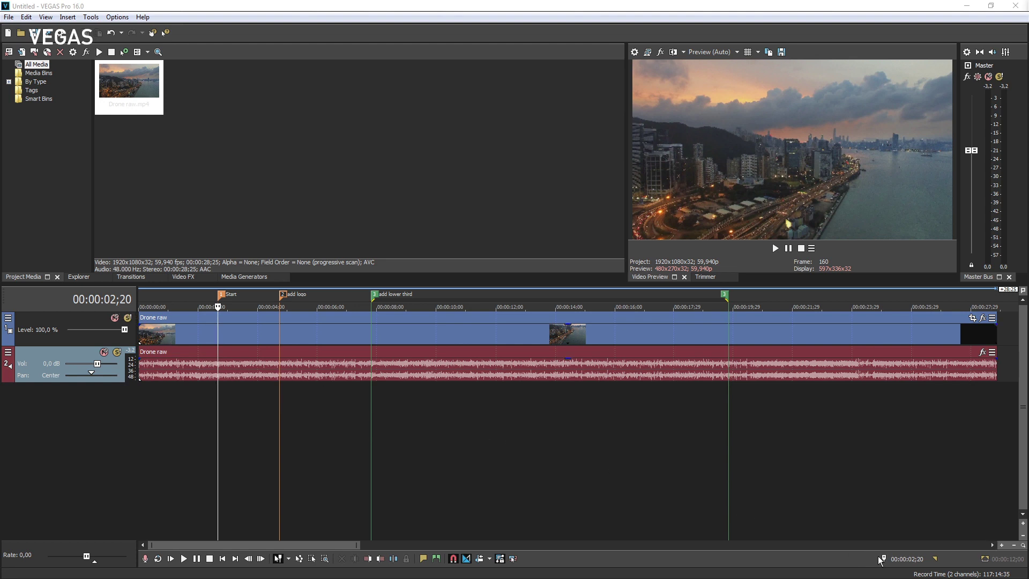
pyautogui.click(932, 562)
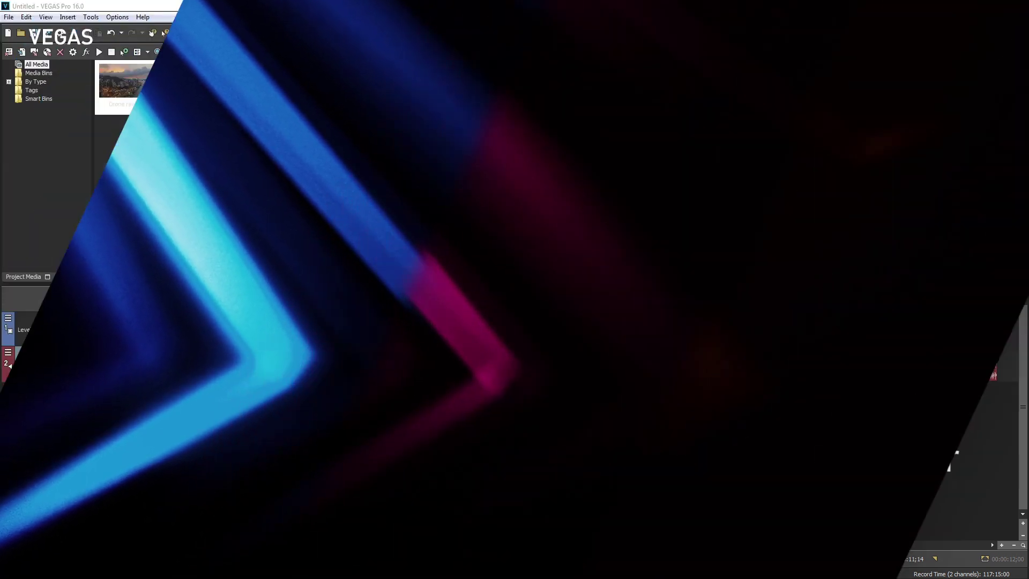
pyautogui.click(518, 410)
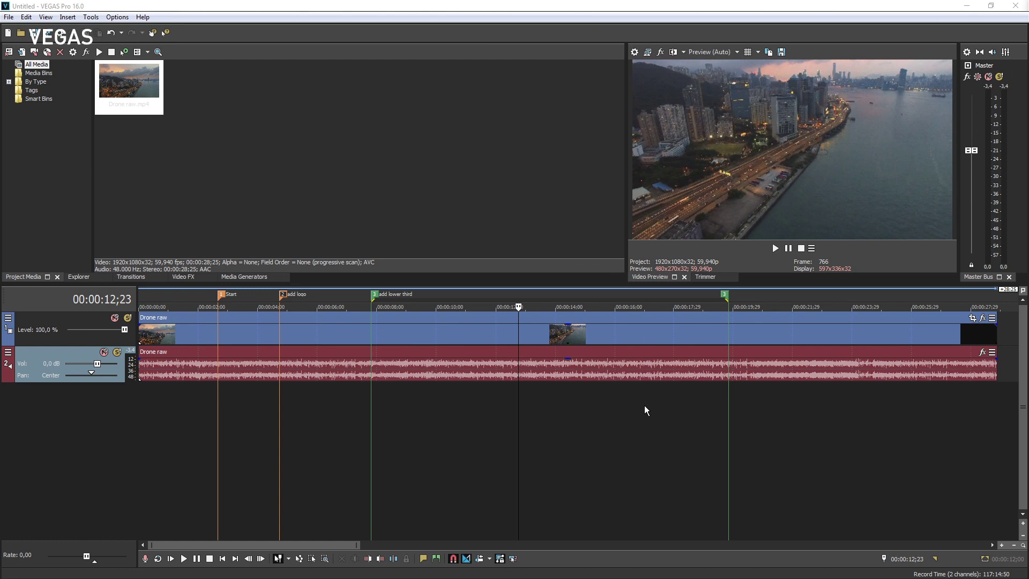
pyautogui.click(644, 405)
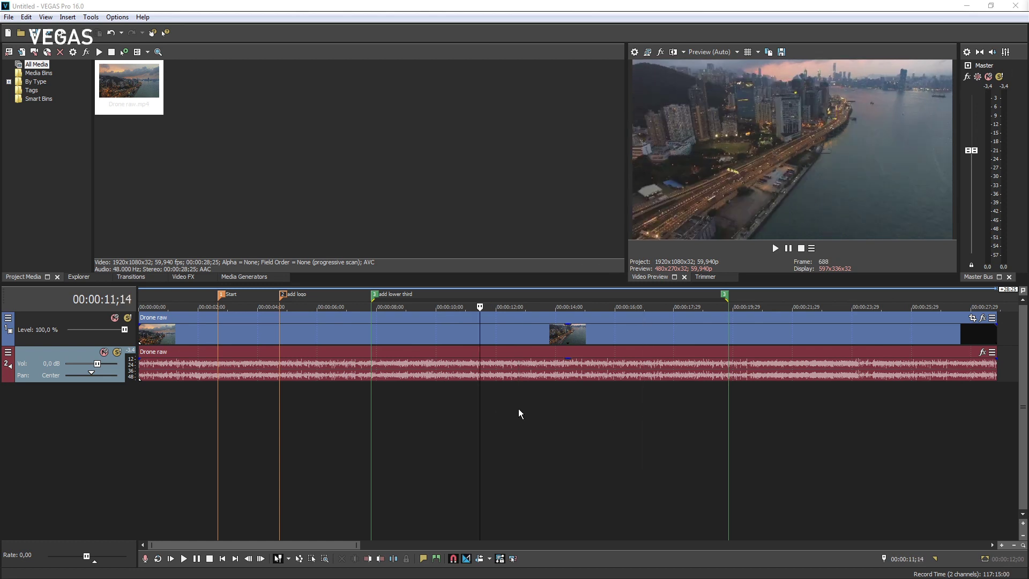
pyautogui.click(518, 408)
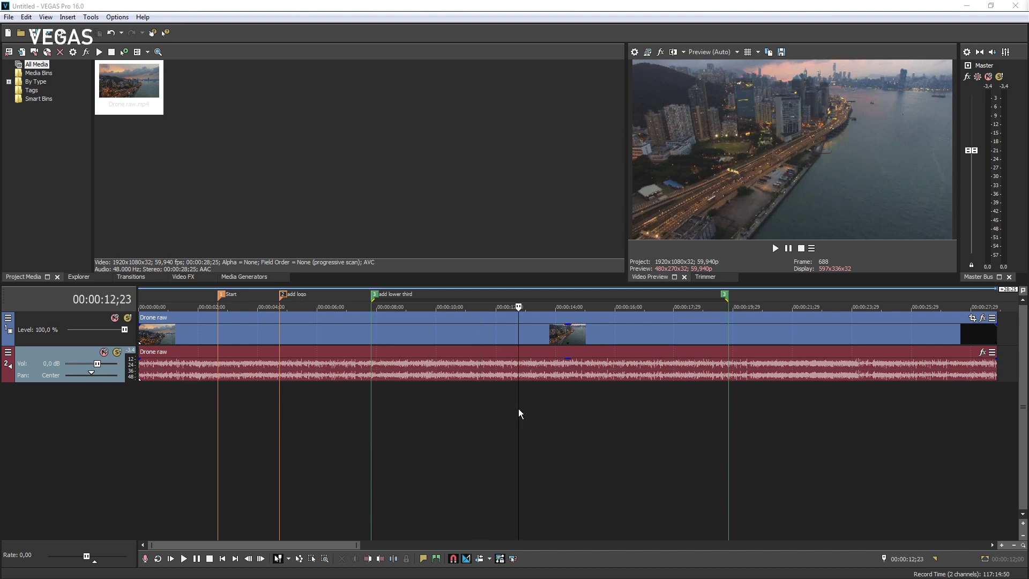
pyautogui.click(644, 406)
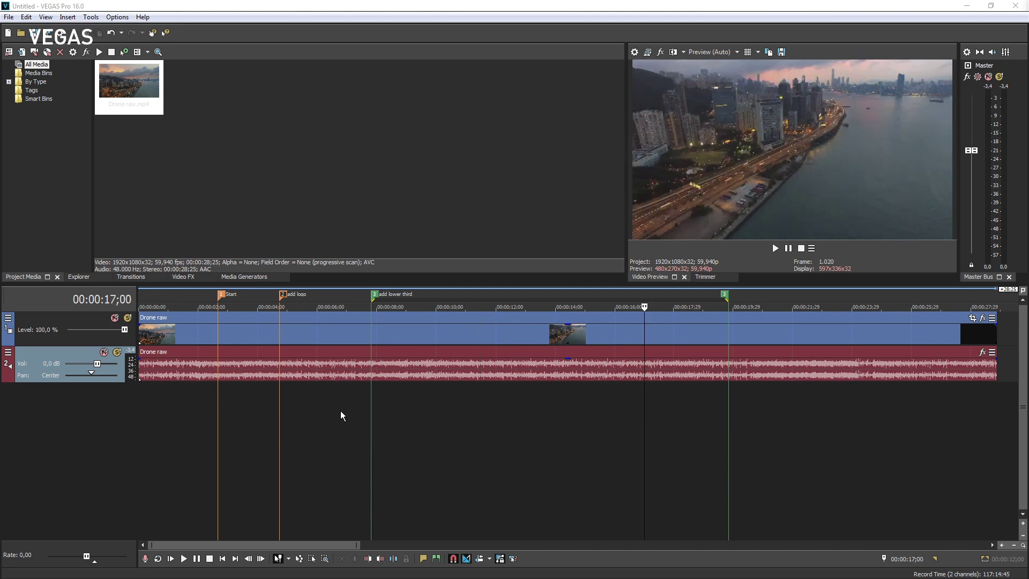
pyautogui.click(323, 411)
pyautogui.click(464, 412)
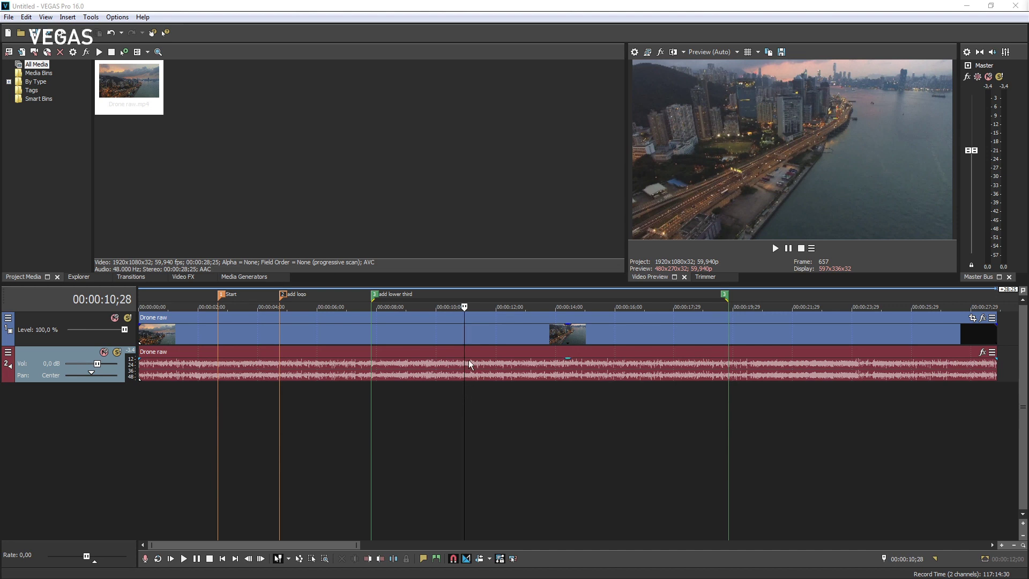
pyautogui.press('space')
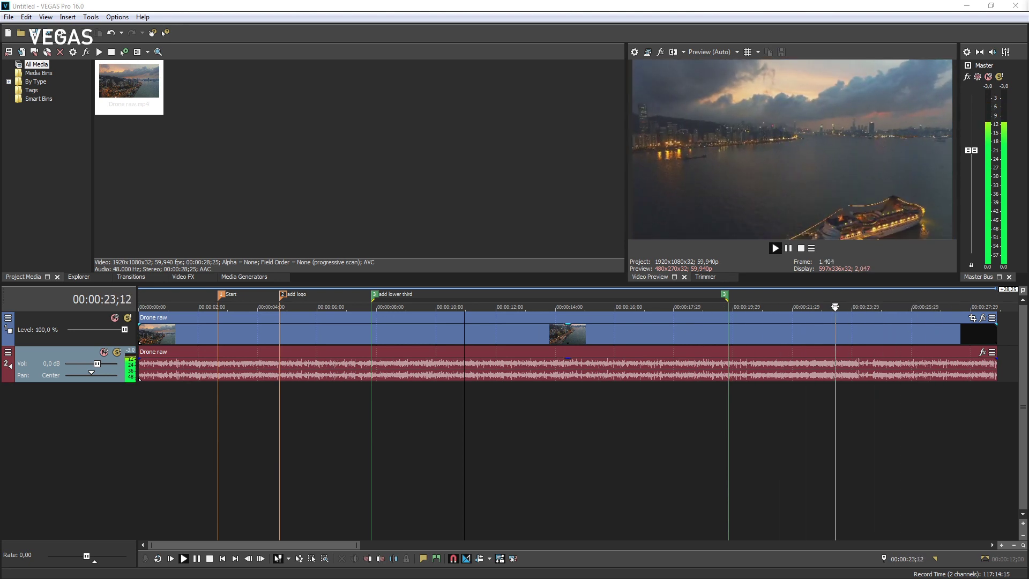
pyautogui.moveTo(819, 306); pyautogui.dragTo(761, 306)
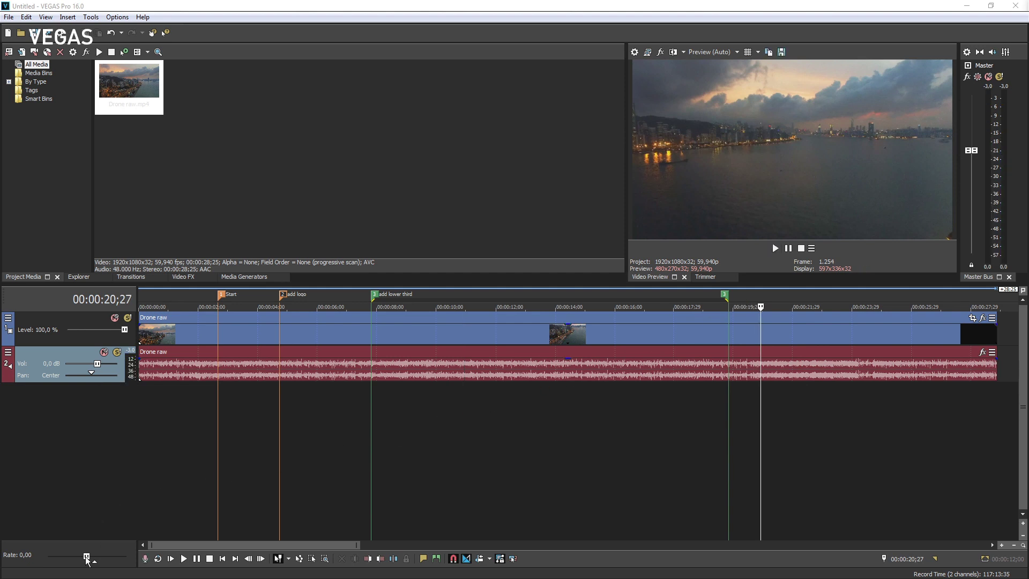
pyautogui.moveTo(86, 560)
pyautogui.mouseDown()
pyautogui.moveTo(59, 564)
pyautogui.moveTo(119, 566)
pyautogui.moveTo(86, 563)
pyautogui.mouseUp()
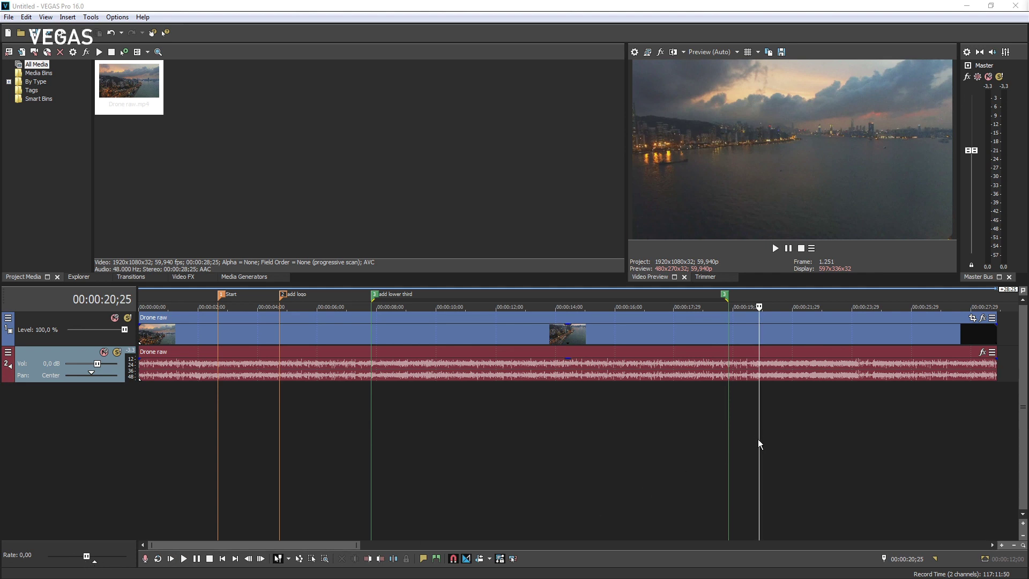
pyautogui.moveTo(759, 439); pyautogui.dragTo(577, 443)
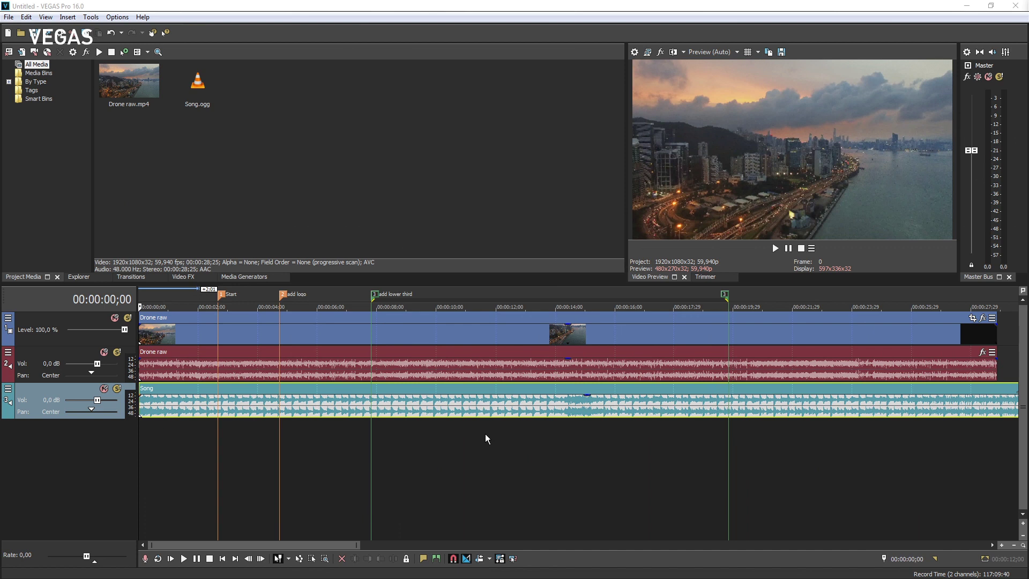
# - During playback, set the drone audio to -0.3 dB and the Song track to -1.2 dB, then lower the Master Bus
pyautogui.press('space')
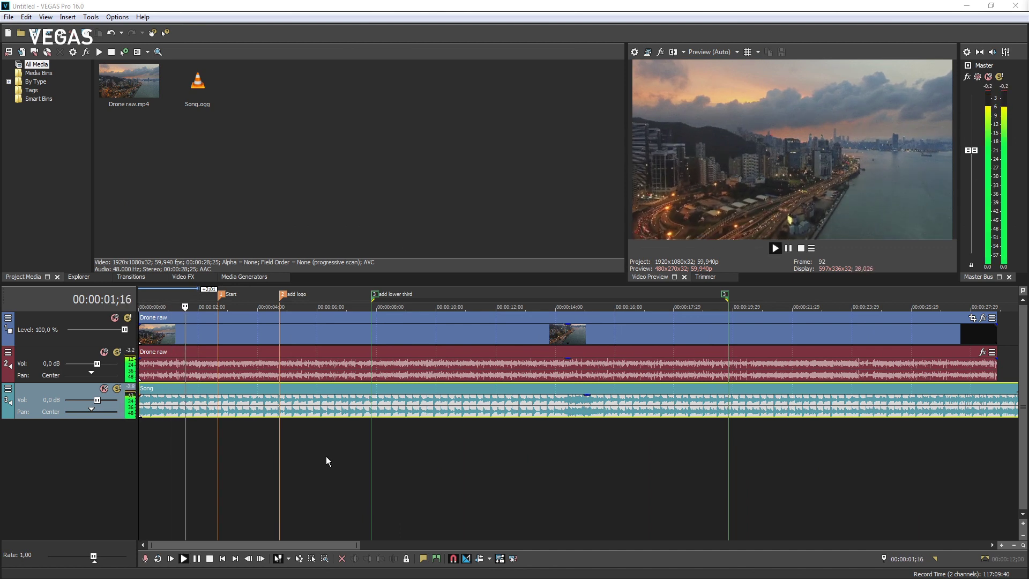
pyautogui.moveTo(97, 364); pyautogui.dragTo(70, 364)
pyautogui.moveTo(97, 399); pyautogui.dragTo(71, 399)
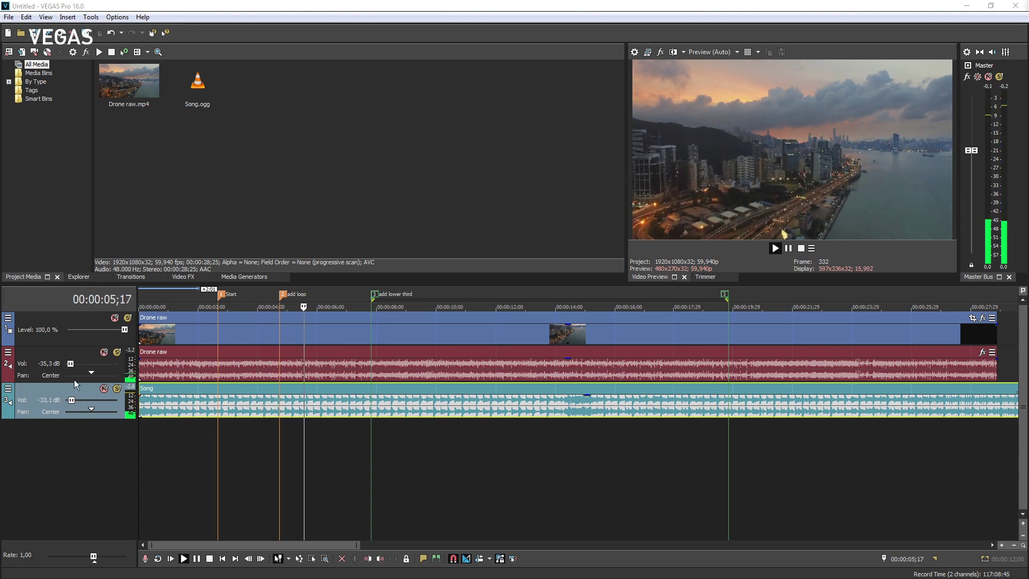
pyautogui.moveTo(70, 363)
pyautogui.mouseDown()
pyautogui.moveTo(98, 364)
pyautogui.moveTo(74, 364)
pyautogui.mouseUp()
pyautogui.moveTo(72, 400); pyautogui.dragTo(93, 400)
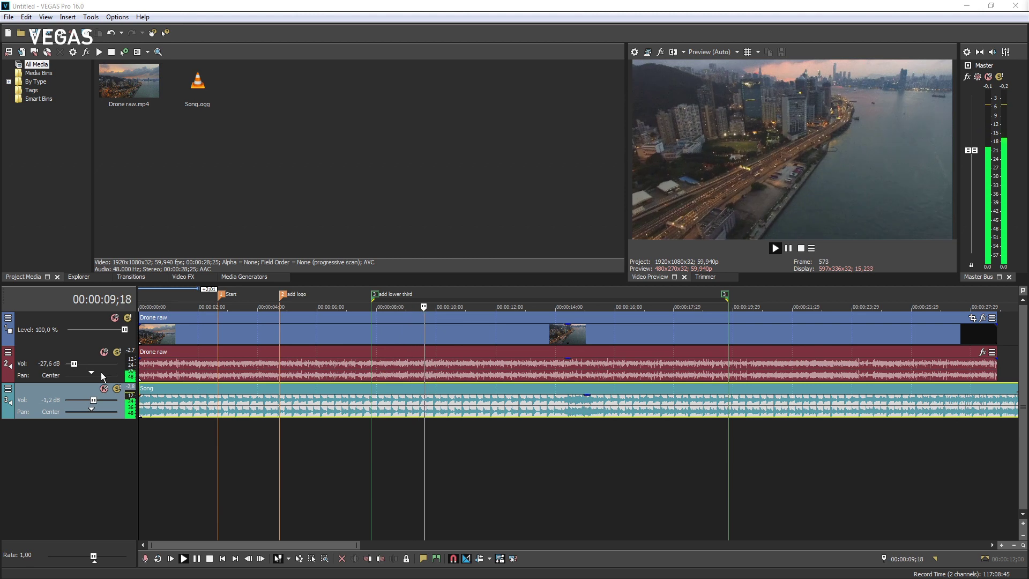
pyautogui.click(104, 352)
pyautogui.click(104, 352)
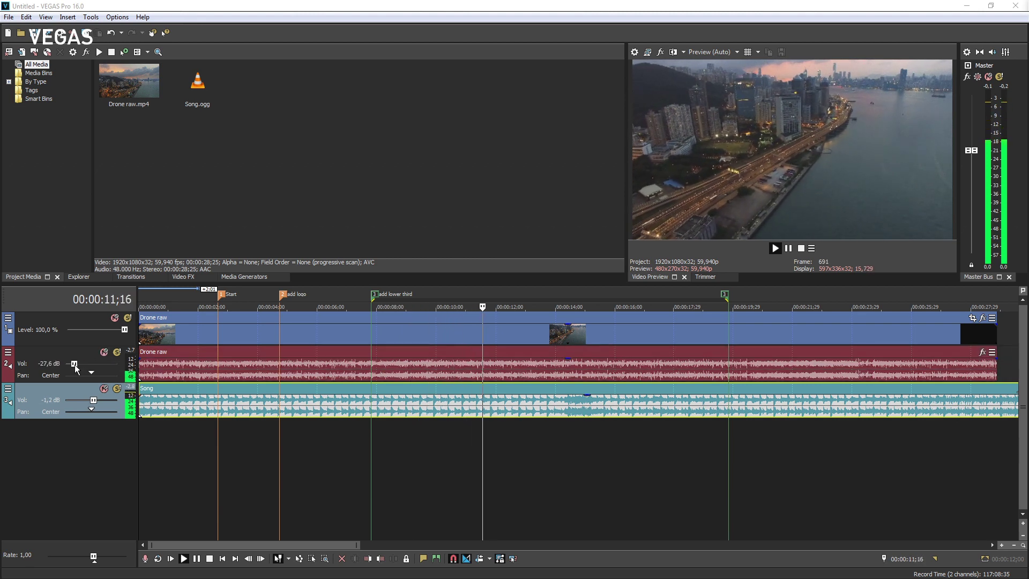
pyautogui.moveTo(75, 366); pyautogui.dragTo(96, 365)
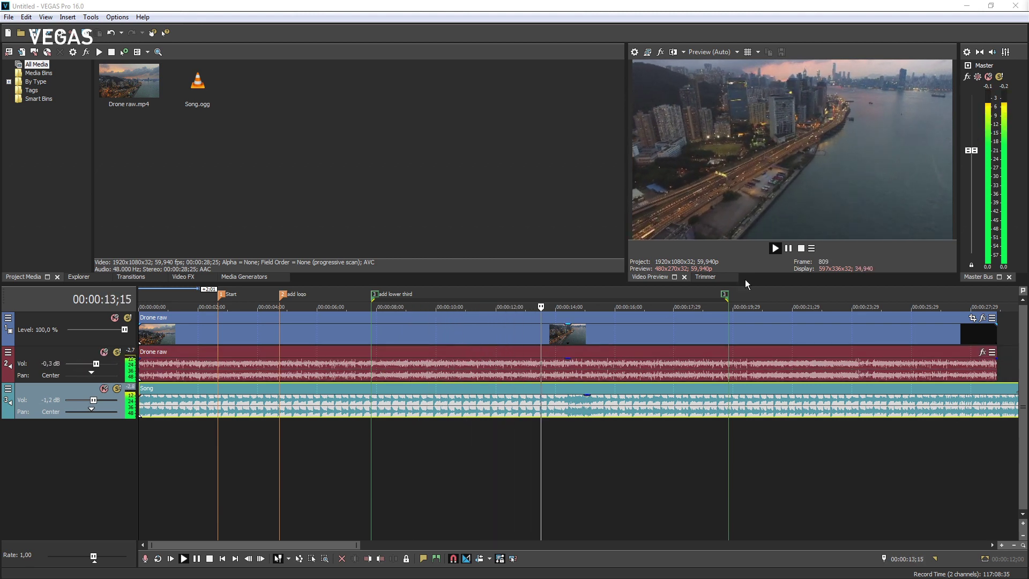
pyautogui.moveTo(974, 152)
pyautogui.mouseDown()
pyautogui.moveTo(968, 226)
pyautogui.moveTo(965, 120)
pyautogui.moveTo(972, 156)
pyautogui.mouseUp()
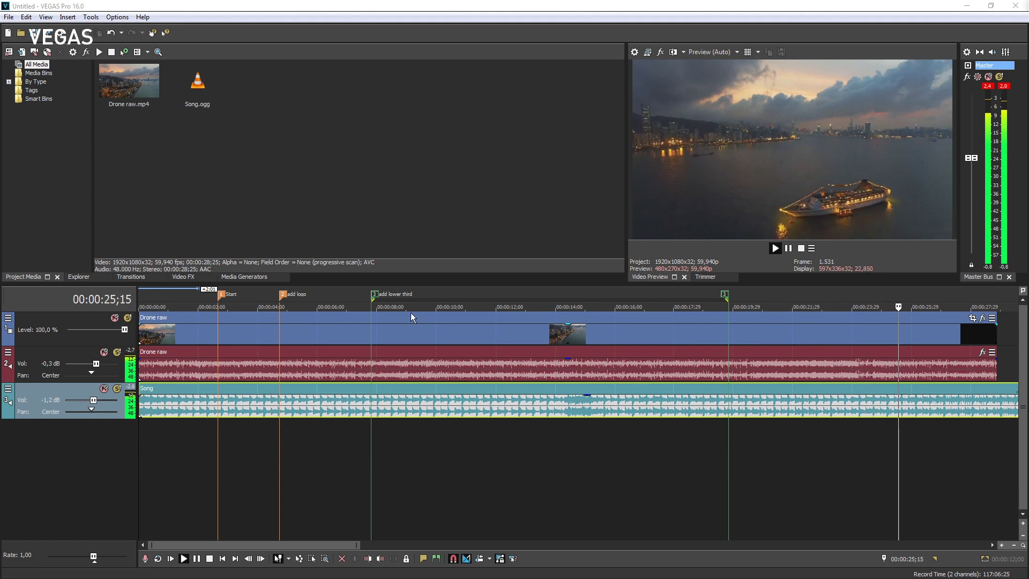
# - Mute the Drone raw audio track, leaving the Song track at -1.2 dB as the only audio
pyautogui.click(104, 352)
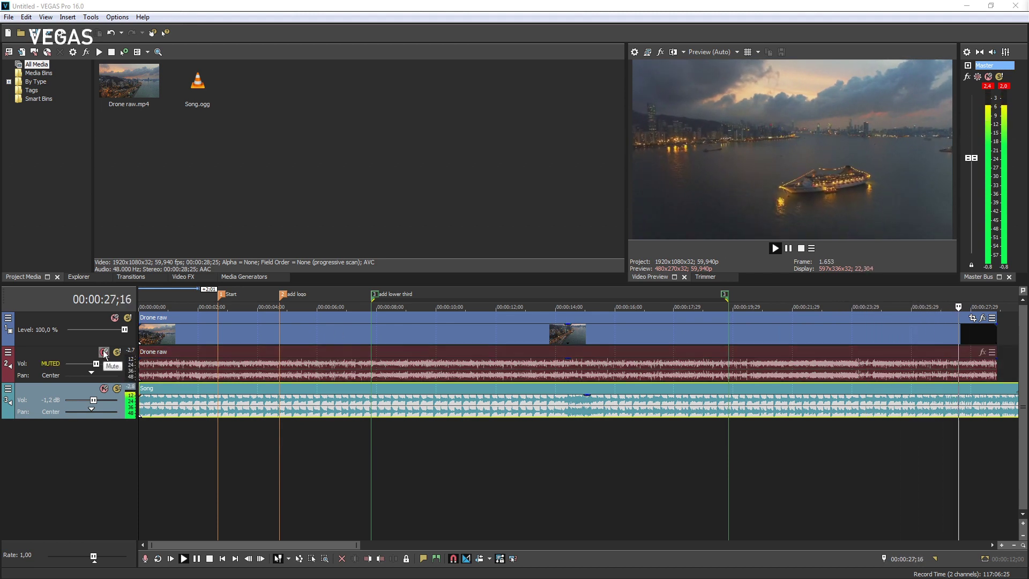